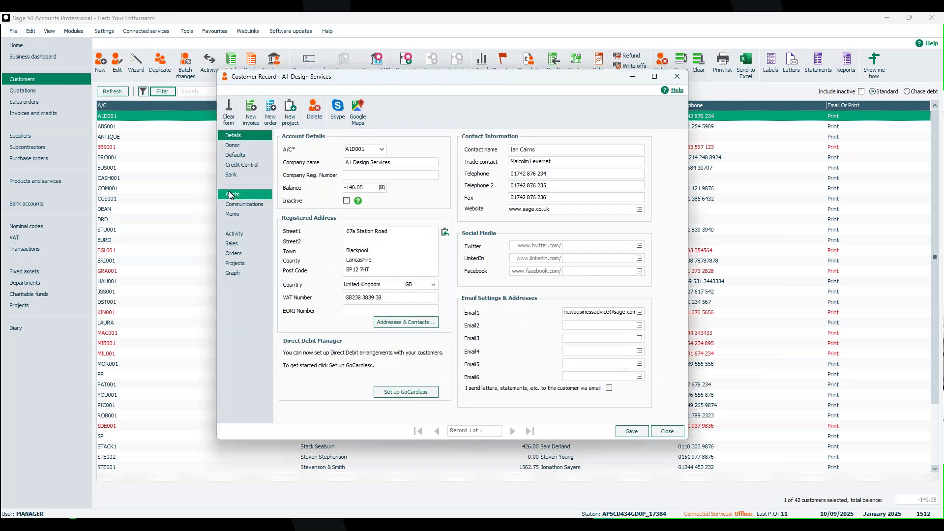
Step: Review the custom analysis fields in the defaults of the A1 Design Services customer record, then close the record
click(248, 155)
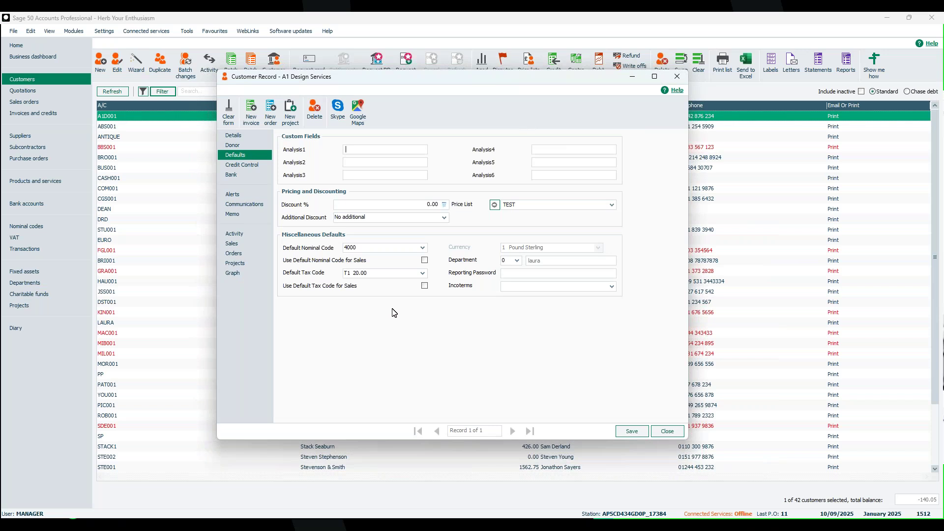
click(670, 433)
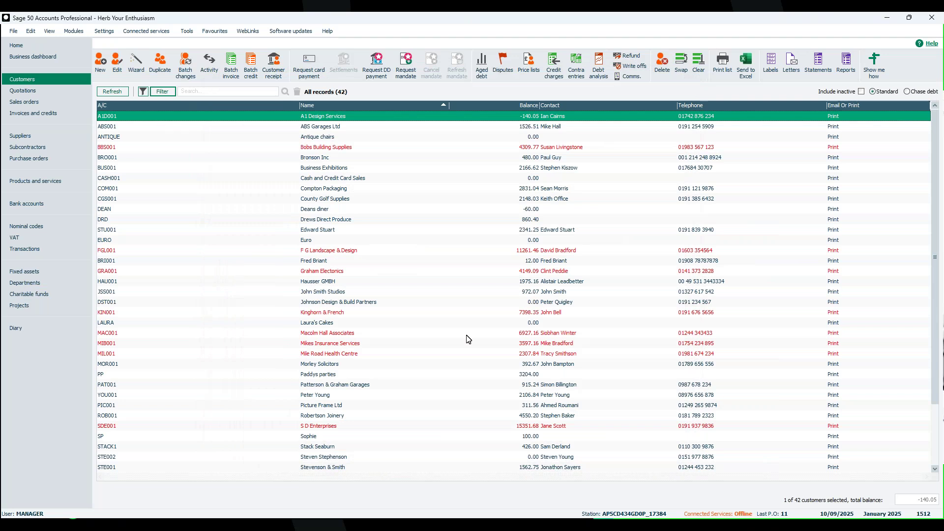
Step: Open the A1 Design Services quotation, review the custom fields in its order details, and close it
click(23, 92)
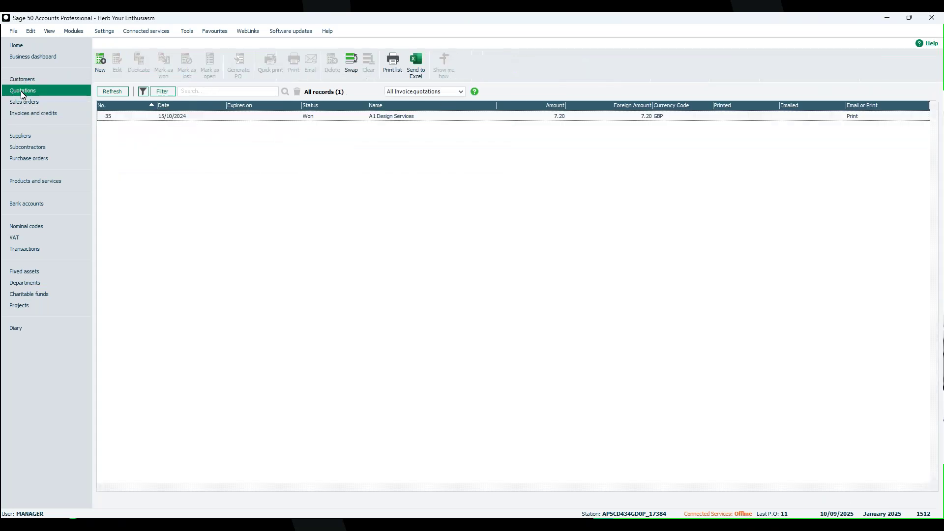
click(192, 118)
double_click(192, 118)
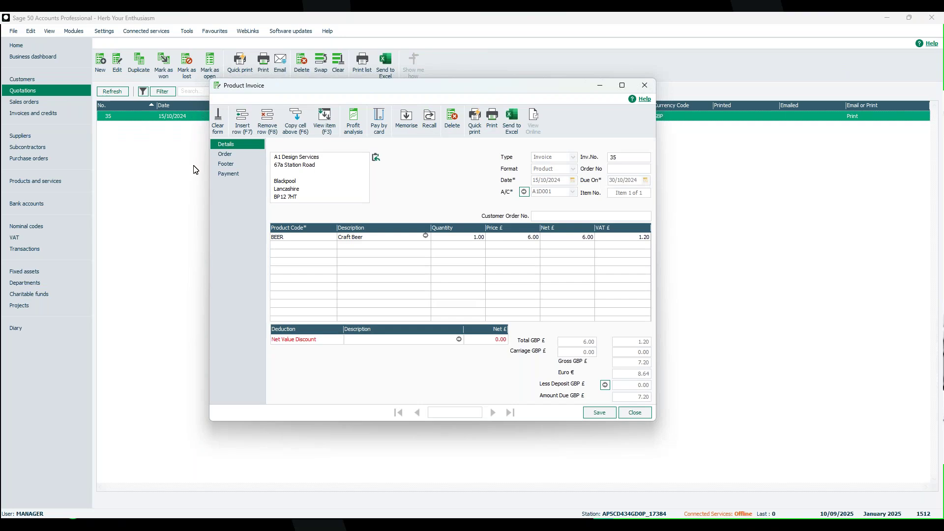
click(228, 155)
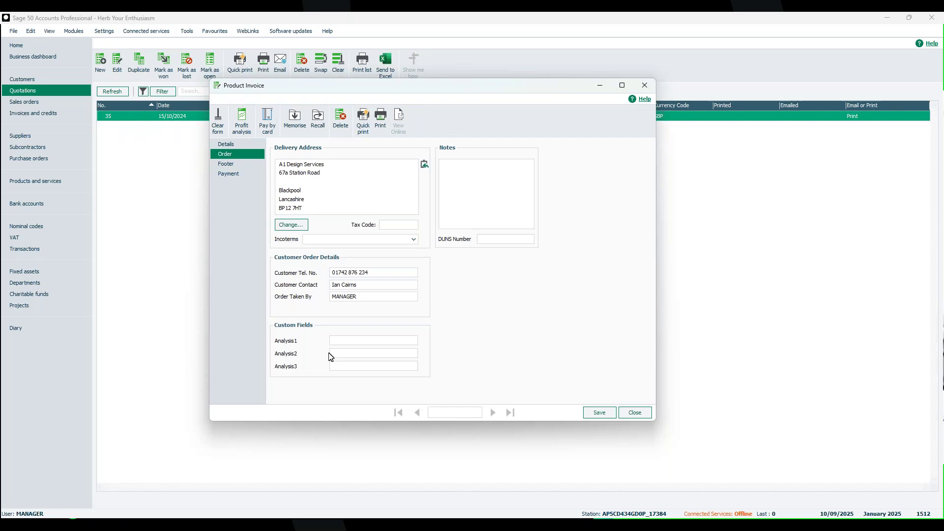
click(636, 413)
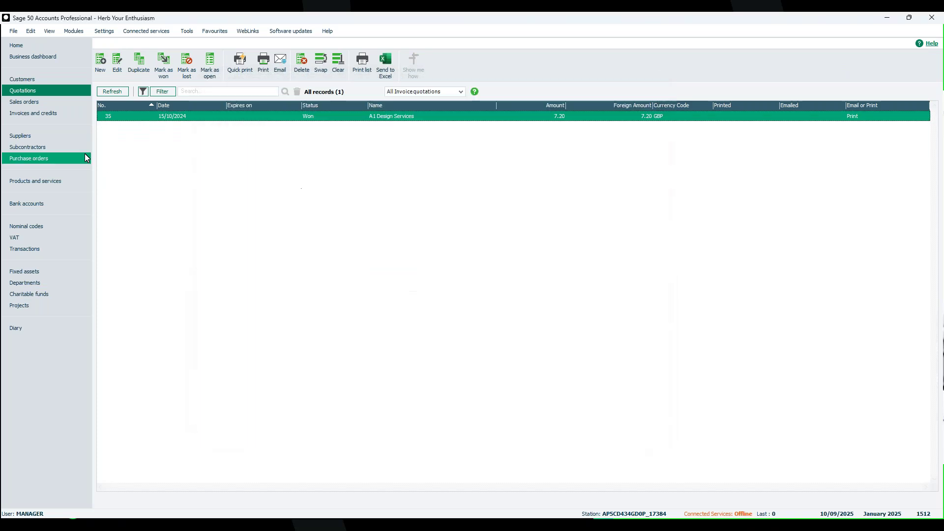
Step: Open the Paddys parties invoice dated 01/03/2024, review the custom fields in its order details, and close it
click(34, 114)
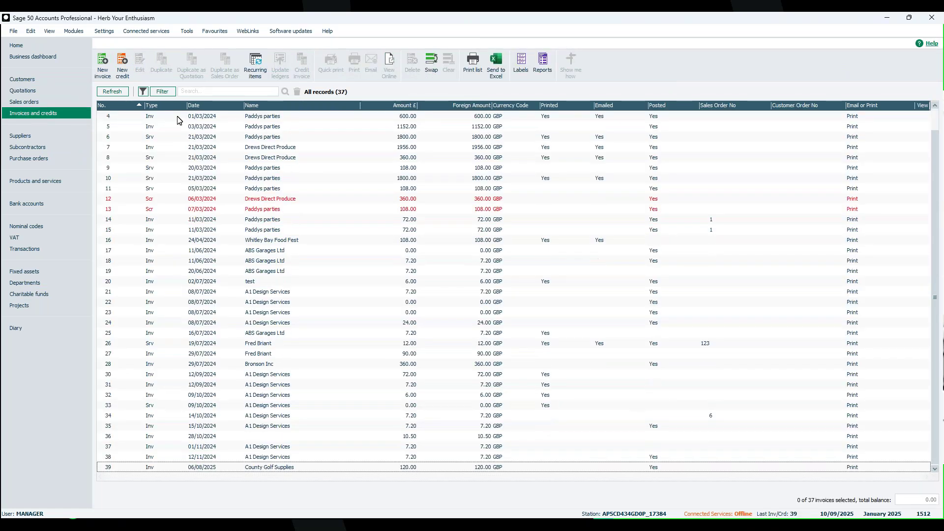
double_click(192, 118)
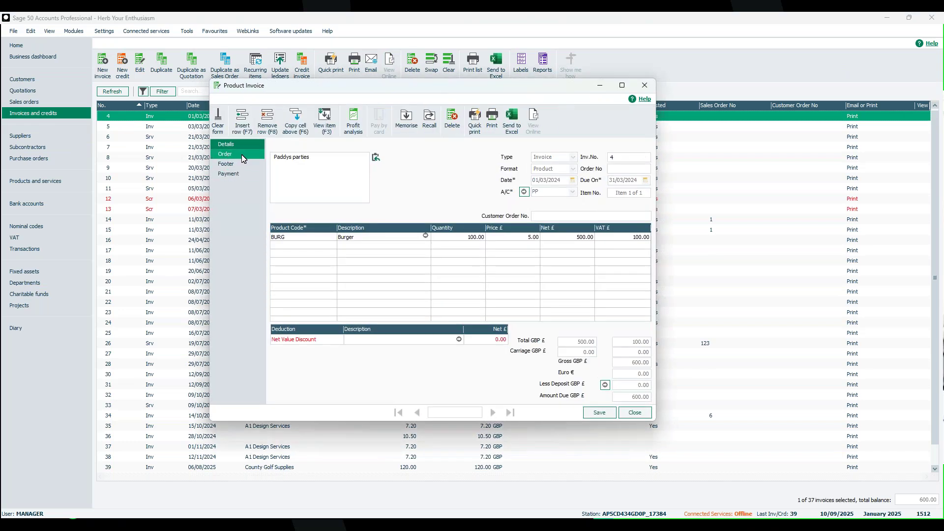
click(243, 157)
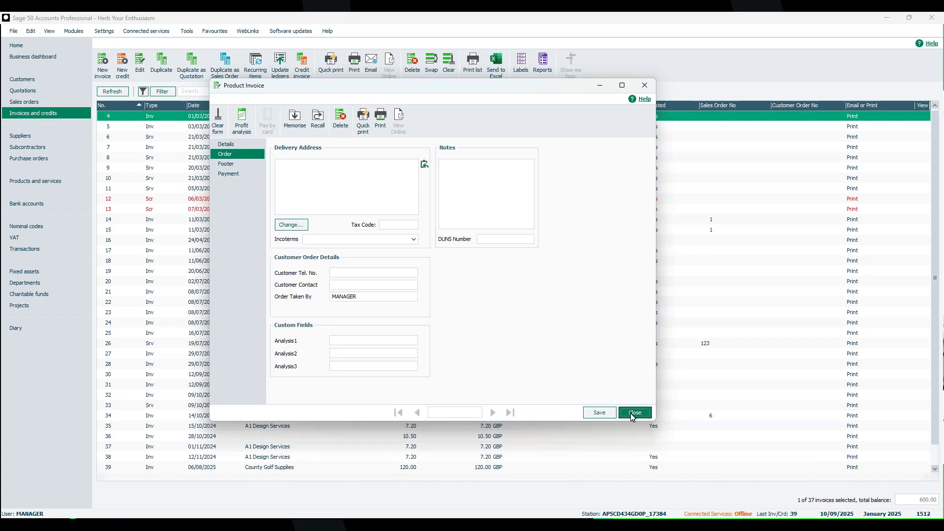
click(631, 414)
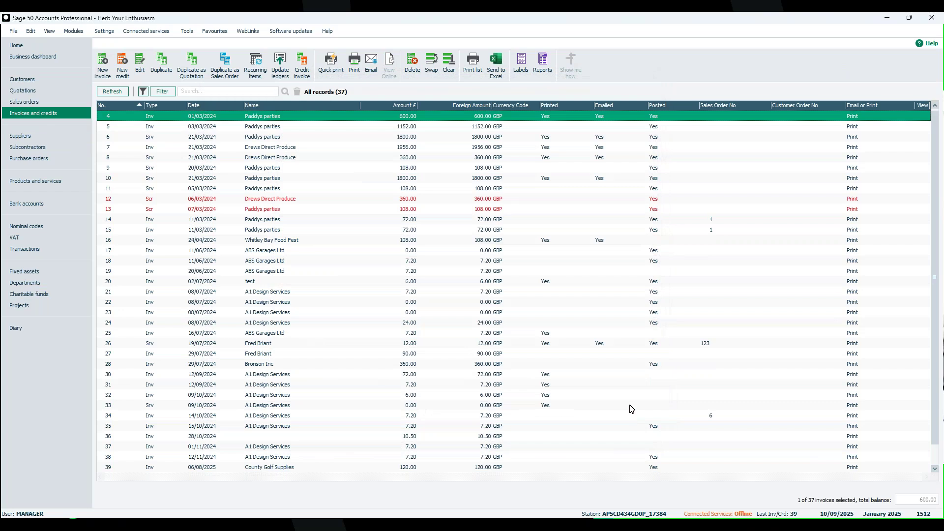
Step: Open the Paddys parties sales order dated 11/03/2024, review the custom fields in its order details, and close it
click(60, 102)
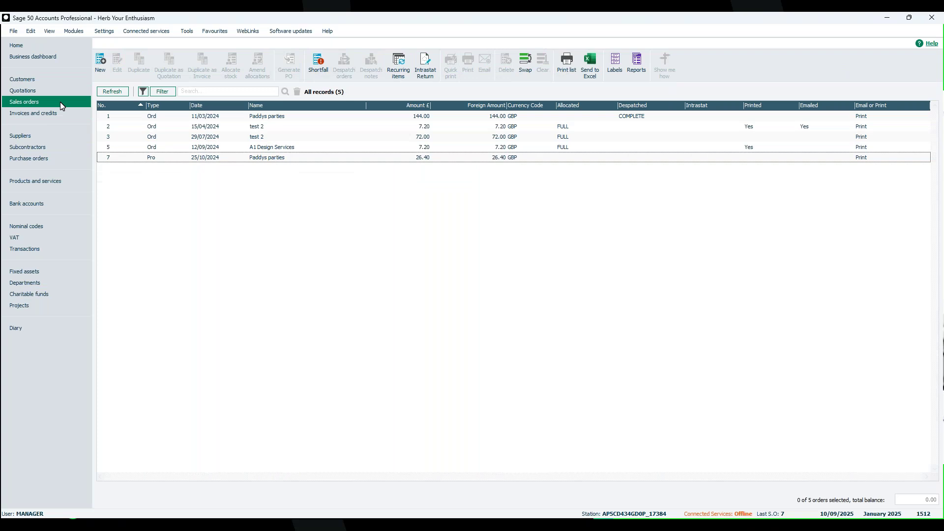
click(166, 117)
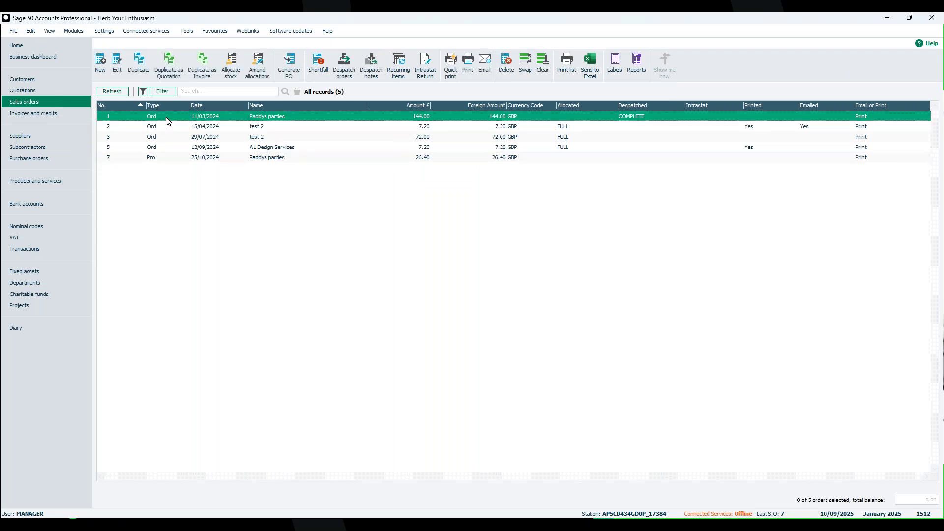
double_click(192, 119)
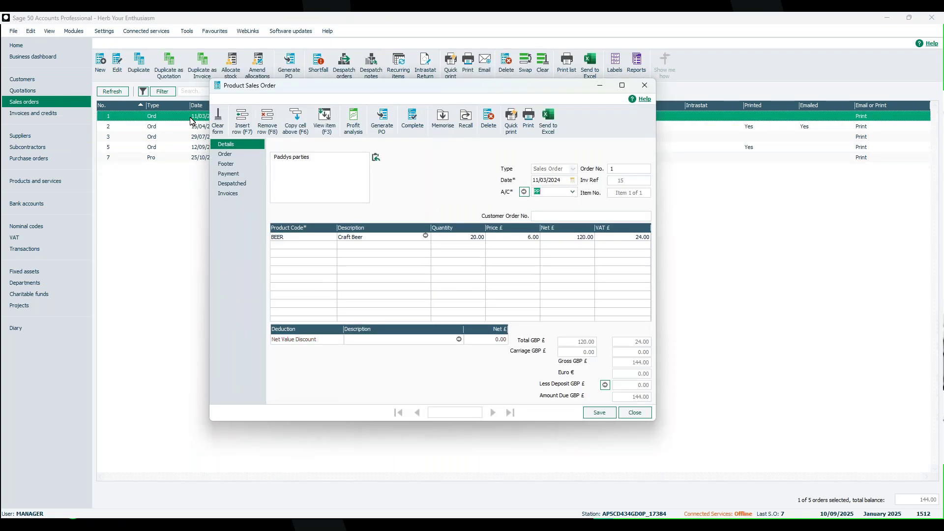
click(231, 155)
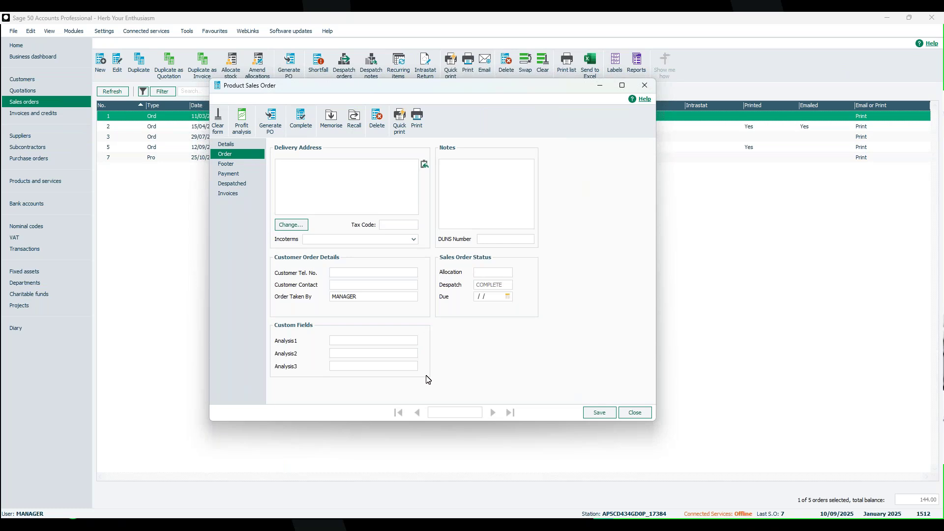
click(630, 415)
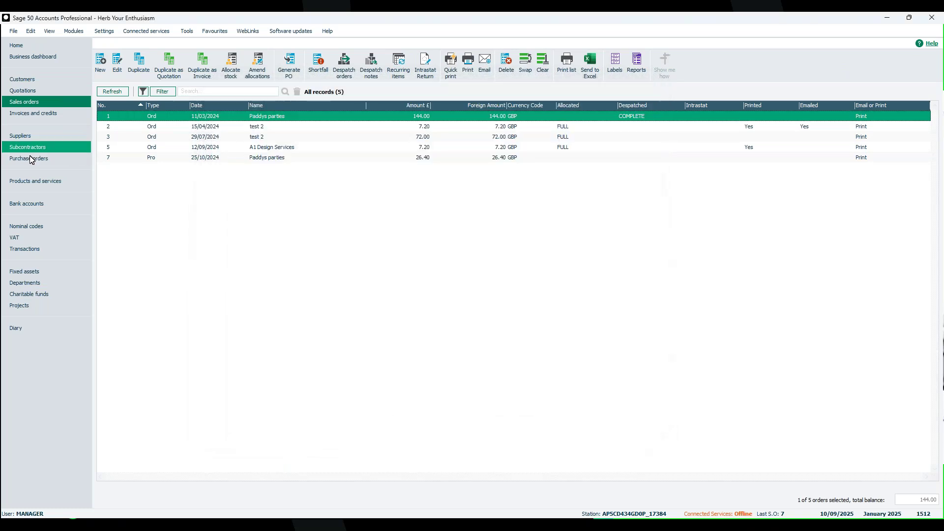
Step: Open the Tims Top Teas purchase order, review the custom fields in its order details, and close it
click(28, 163)
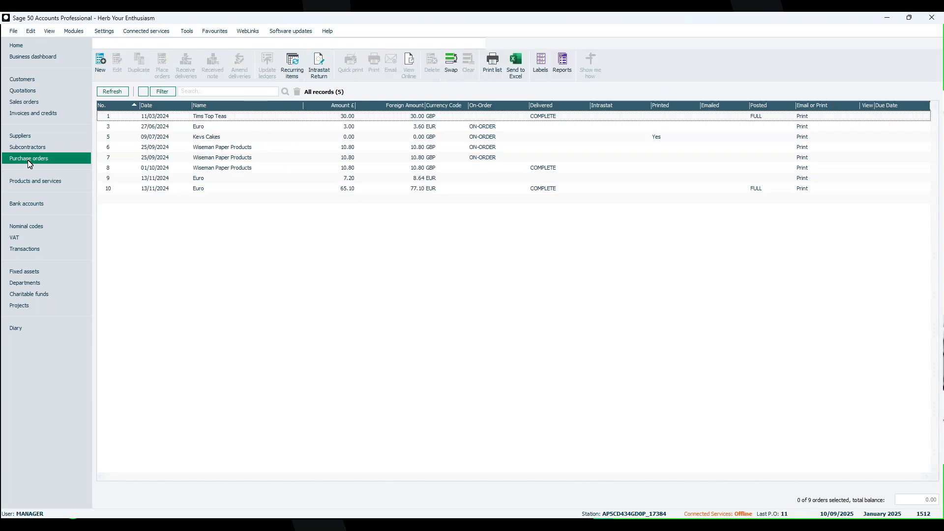
double_click(178, 118)
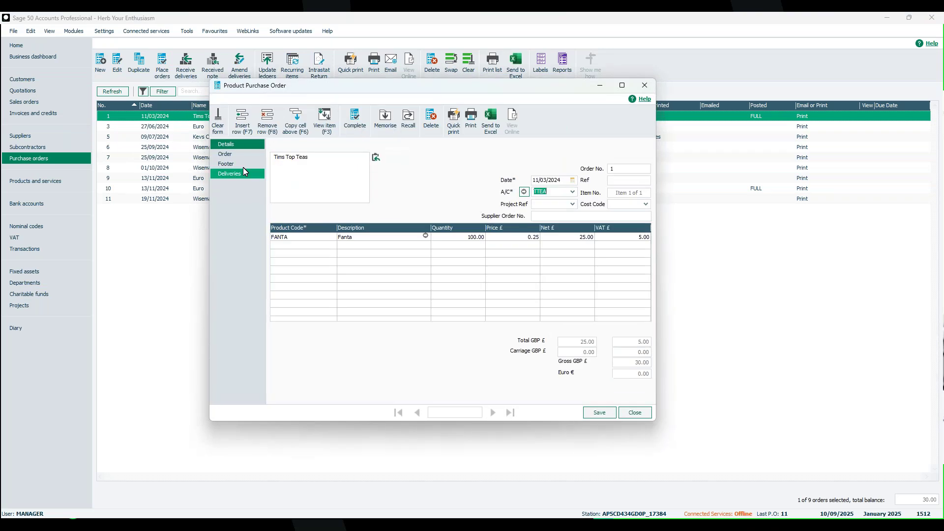
click(230, 156)
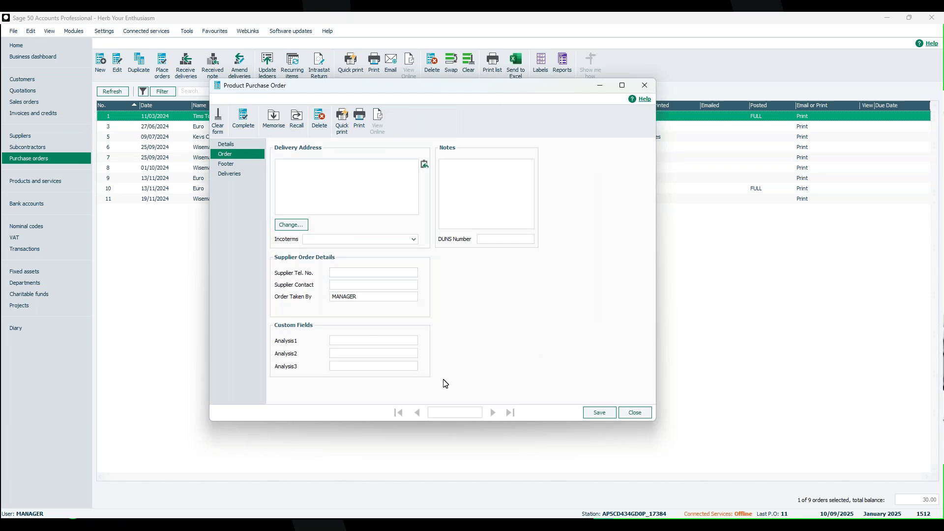
click(635, 412)
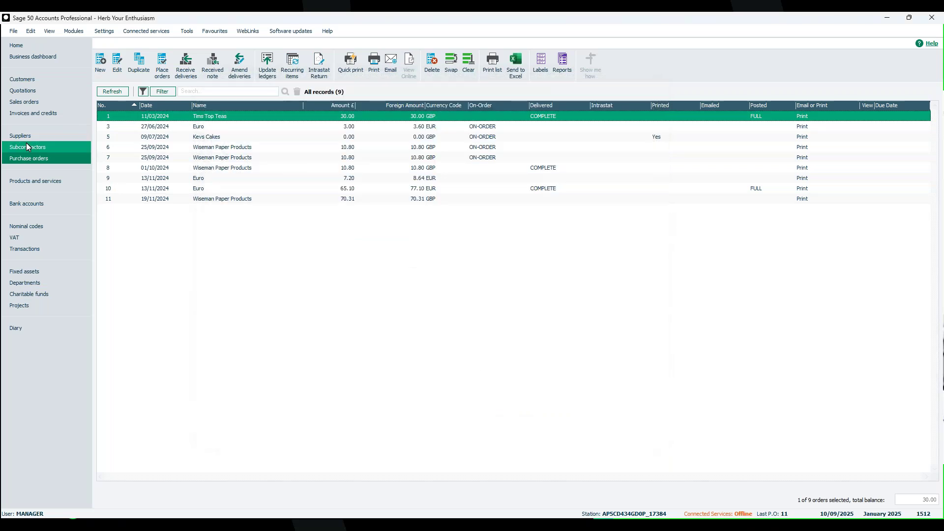
Step: Open the Concept Stationery Supplies supplier record, review the custom analysis fields in its defaults, and close it
click(27, 137)
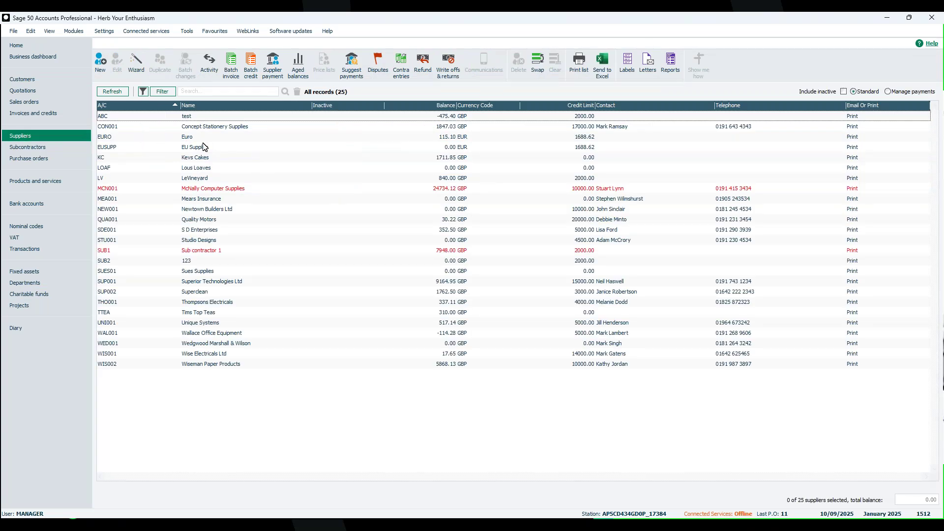
double_click(227, 127)
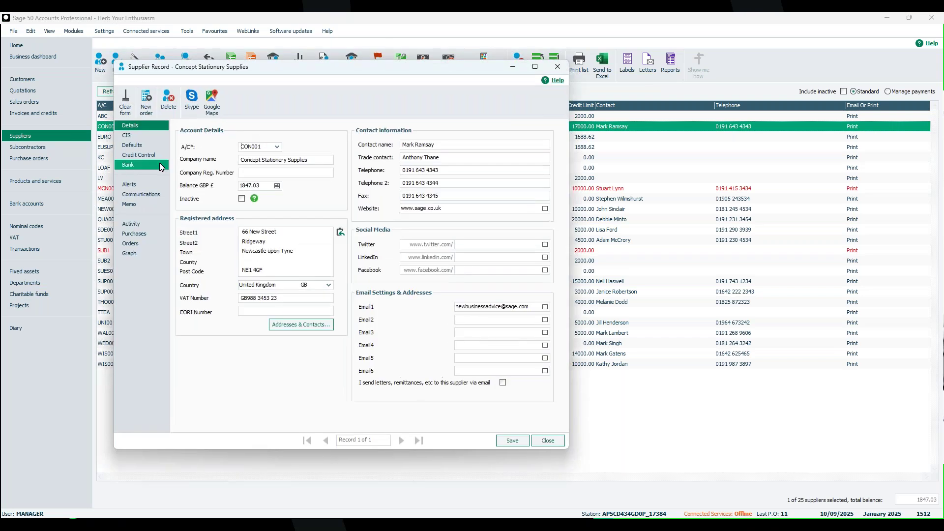
click(138, 146)
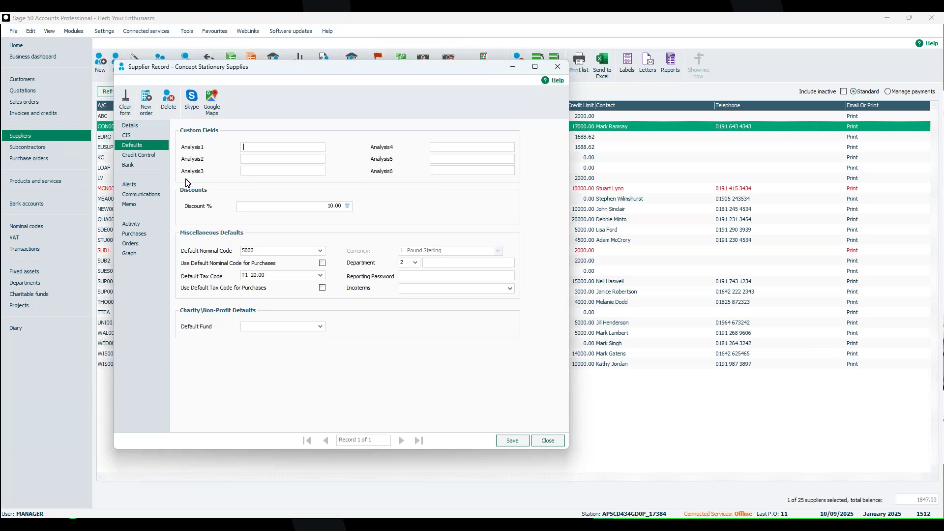
click(549, 441)
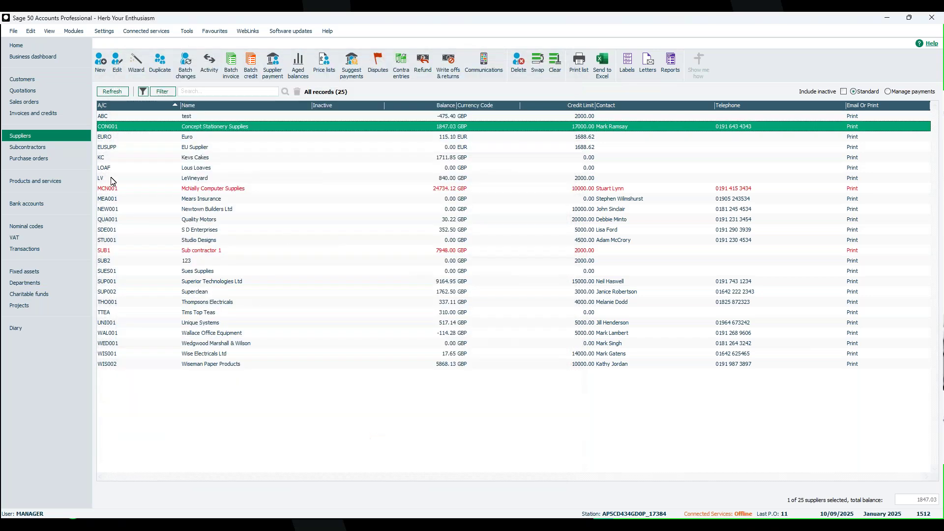
Step: Open the subcontractor's record, review the custom analysis fields in its defaults, and close it
click(36, 152)
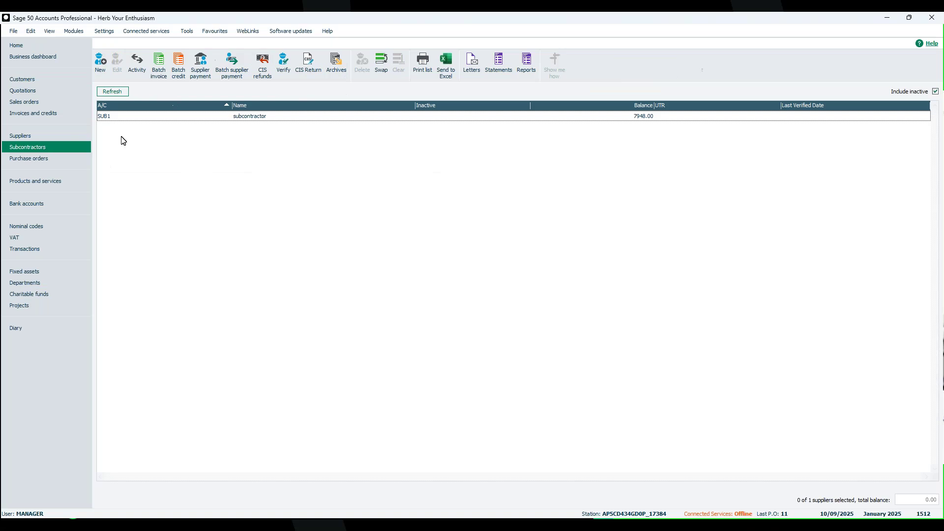
click(188, 117)
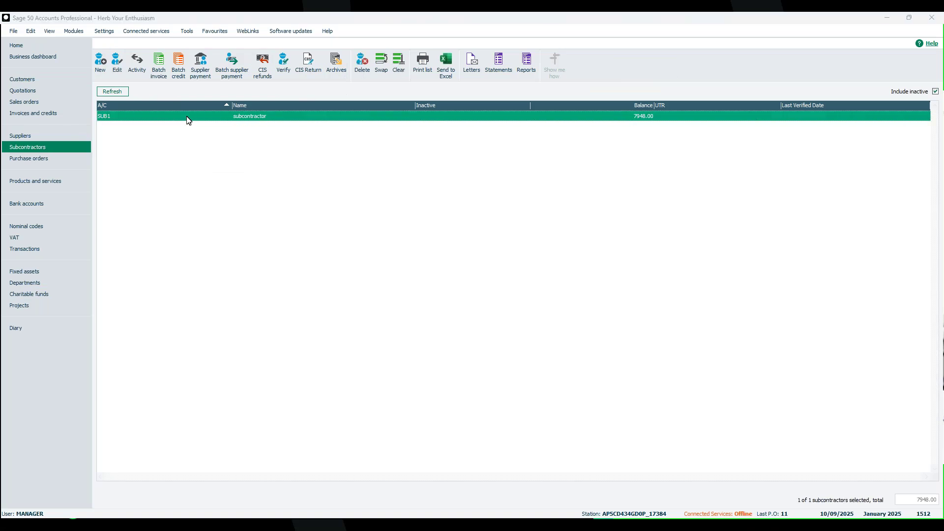
double_click(188, 120)
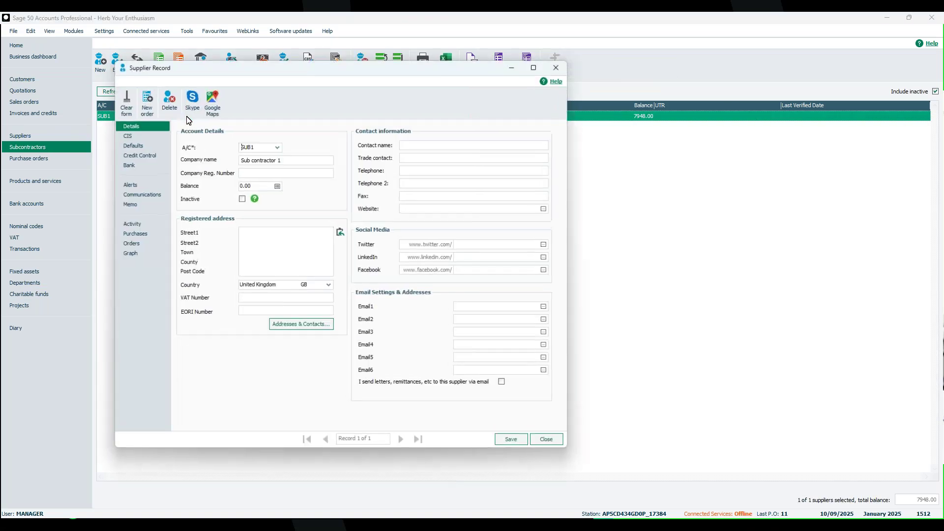
click(138, 146)
click(245, 144)
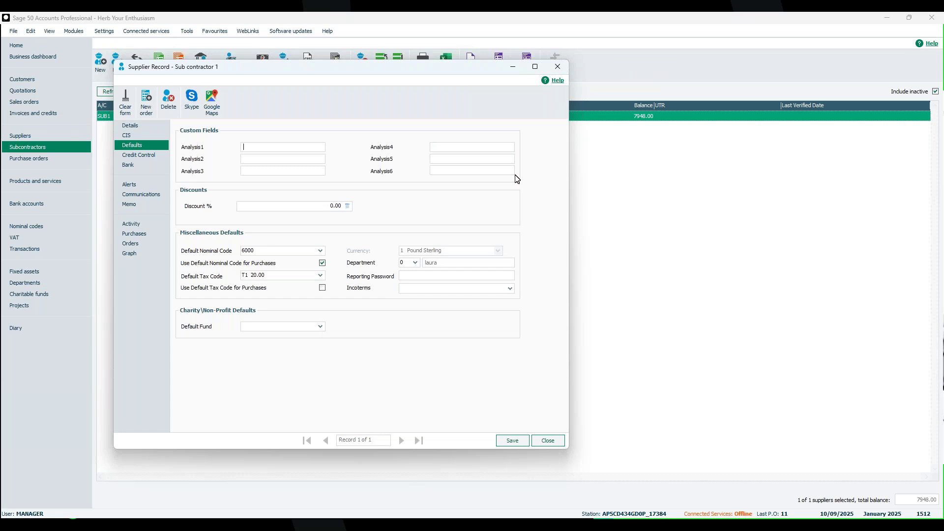
click(549, 440)
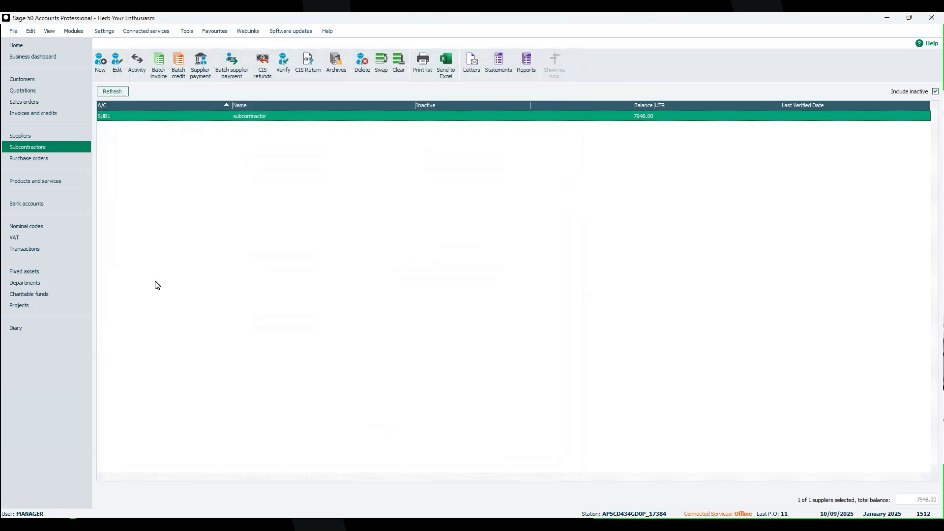
Step: Open the Craft Beer product record, review the custom category fields in its web settings, and close it
click(55, 185)
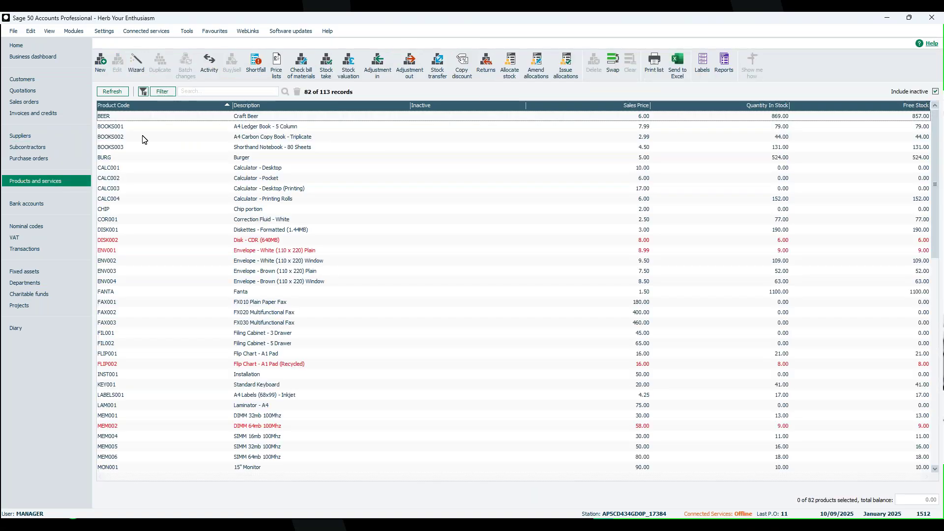
click(161, 117)
double_click(161, 118)
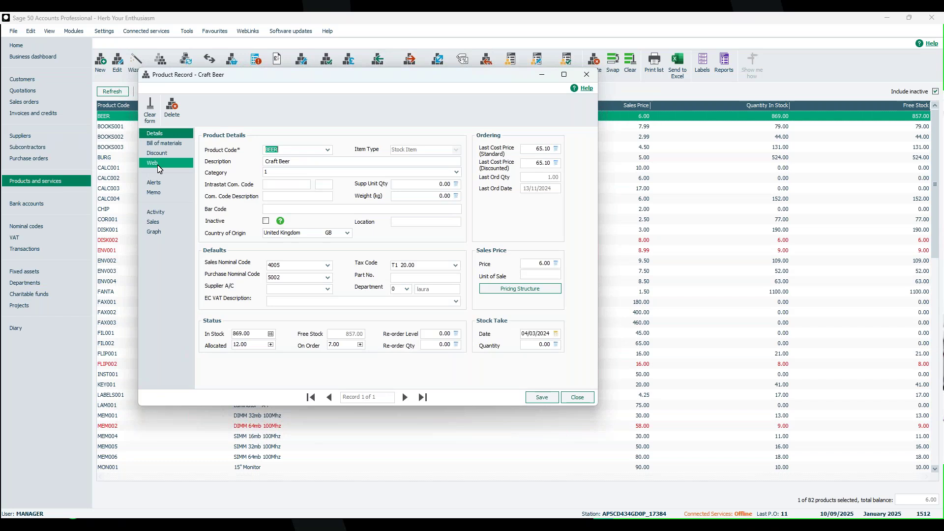
click(158, 167)
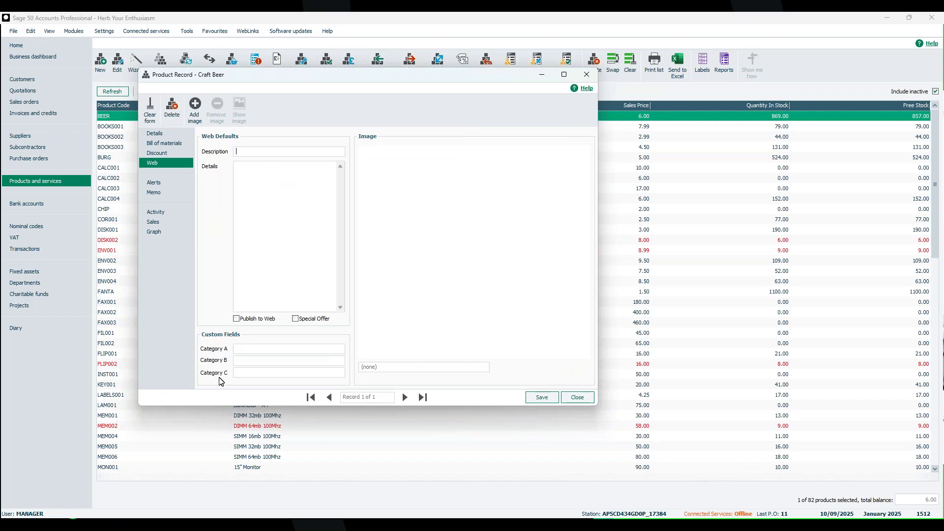
click(574, 405)
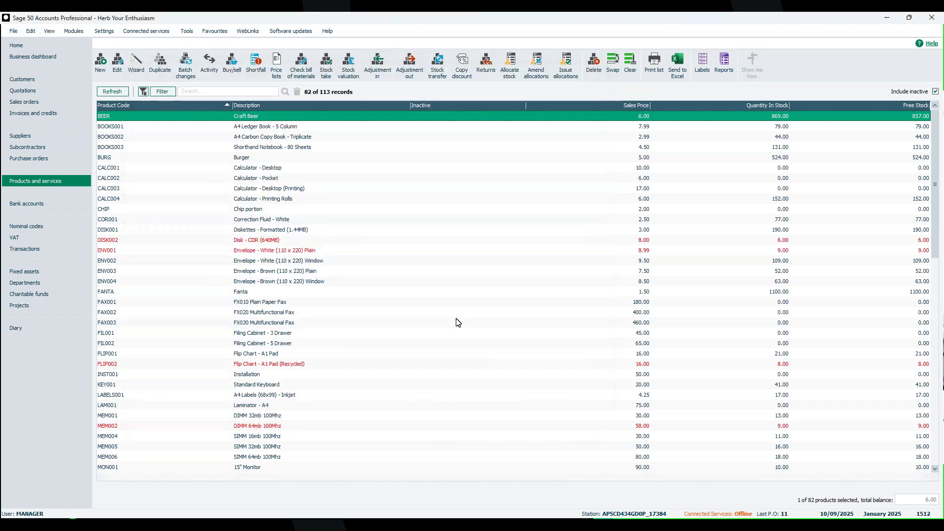
Step: Open the TESTPROJECT project record and review the analysis types in its analysis details
click(30, 310)
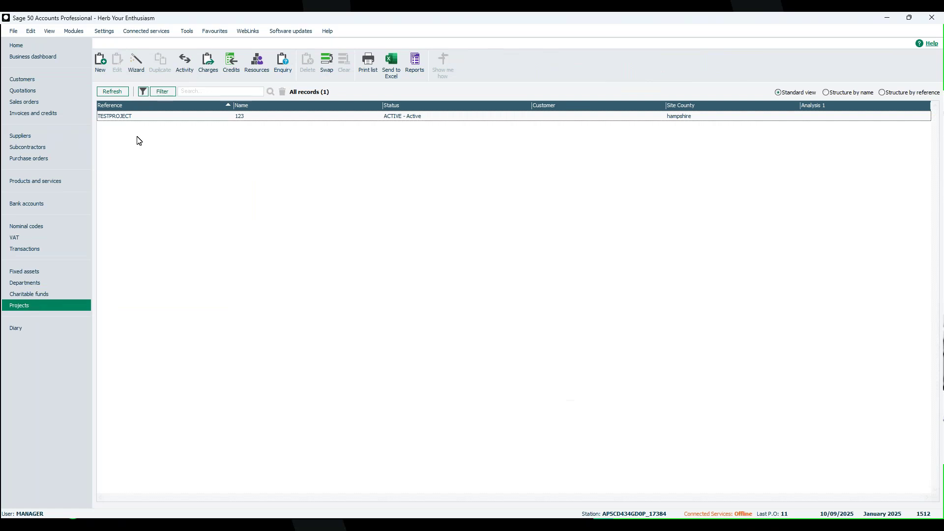
click(172, 118)
double_click(173, 120)
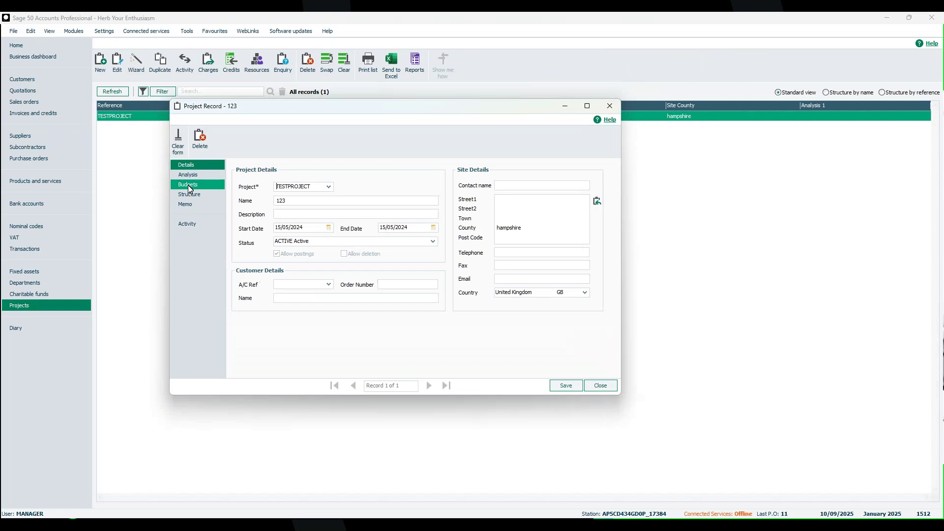
click(192, 175)
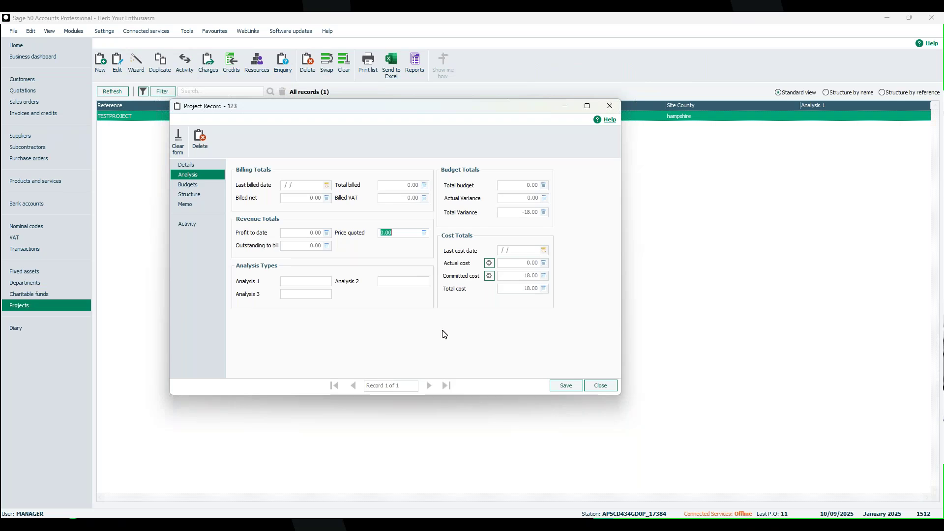
Step: Close the project record and open the Configuration Editor, agreeing to close all other open windows
click(600, 386)
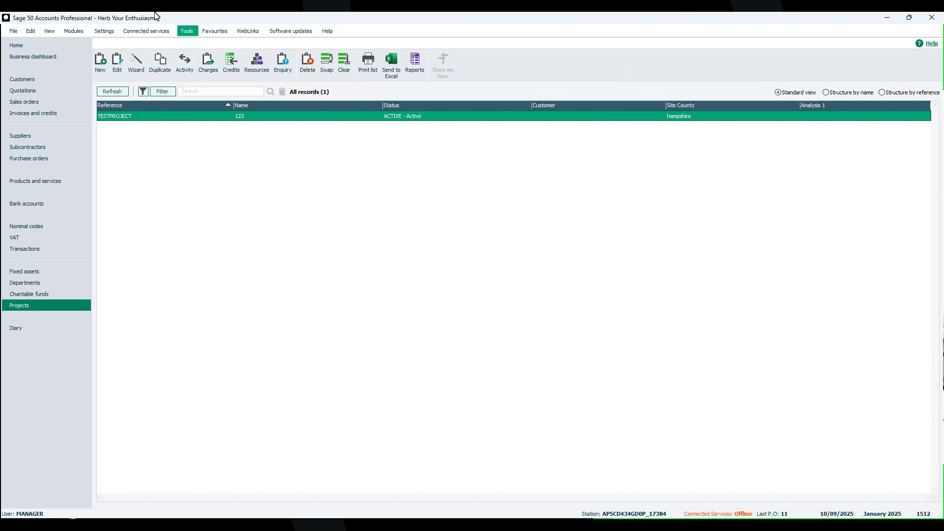
click(114, 36)
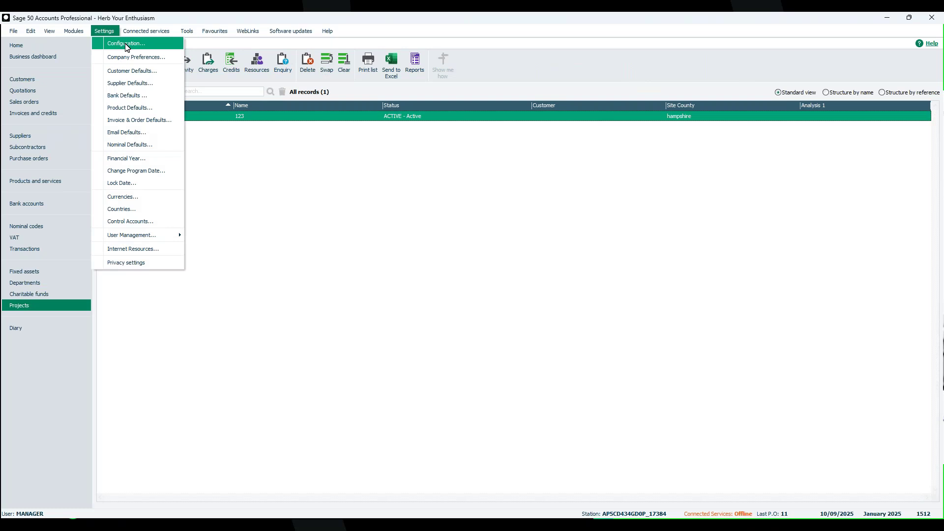
click(127, 47)
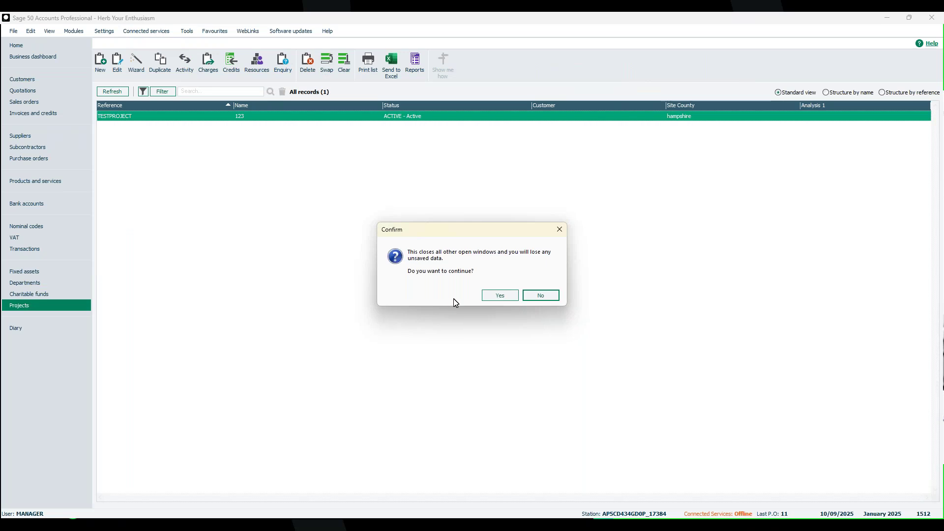
click(507, 296)
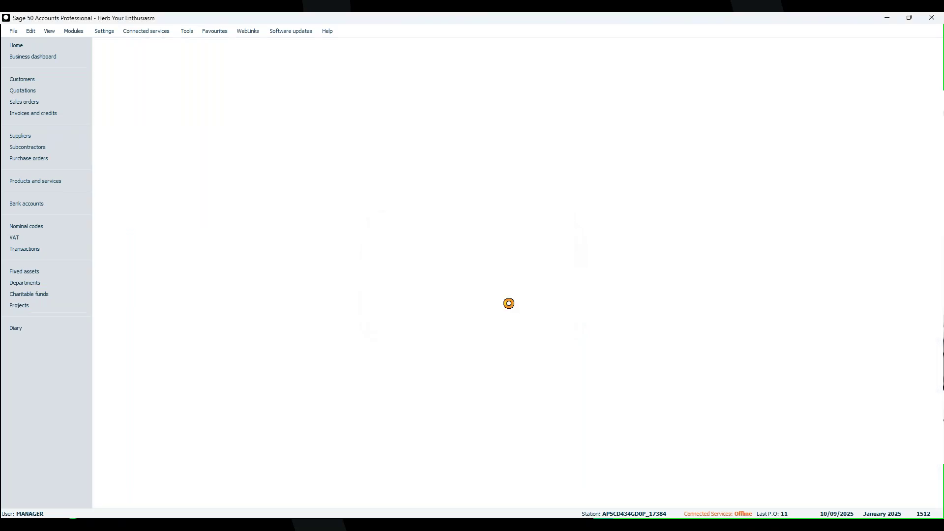
drag(0, 159, 417, 104)
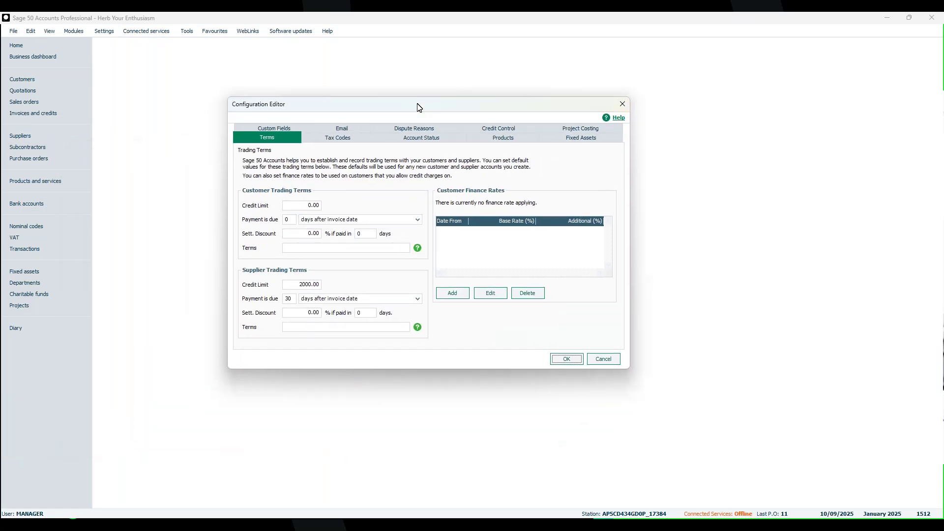
Step: Review the configuration labels for the customer, supplier and order custom fields, the product custom fields and the project custom fields
click(295, 129)
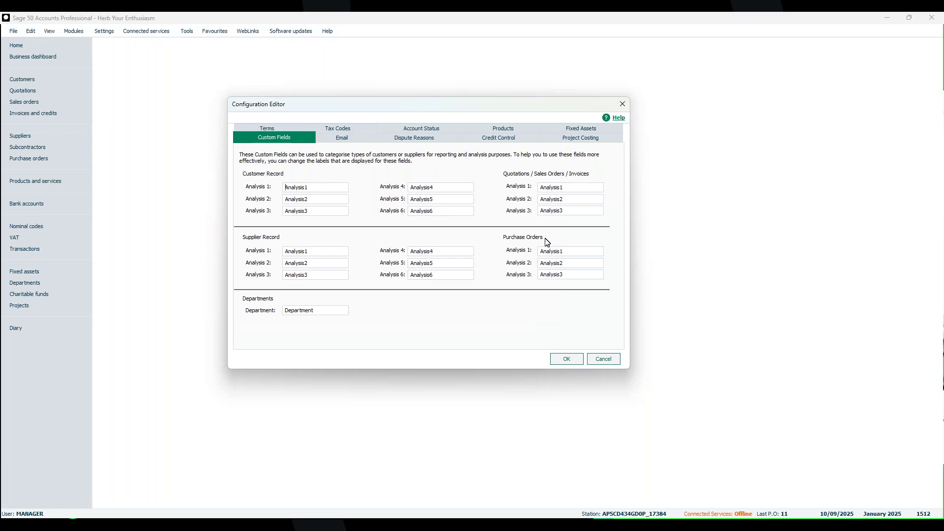
click(501, 130)
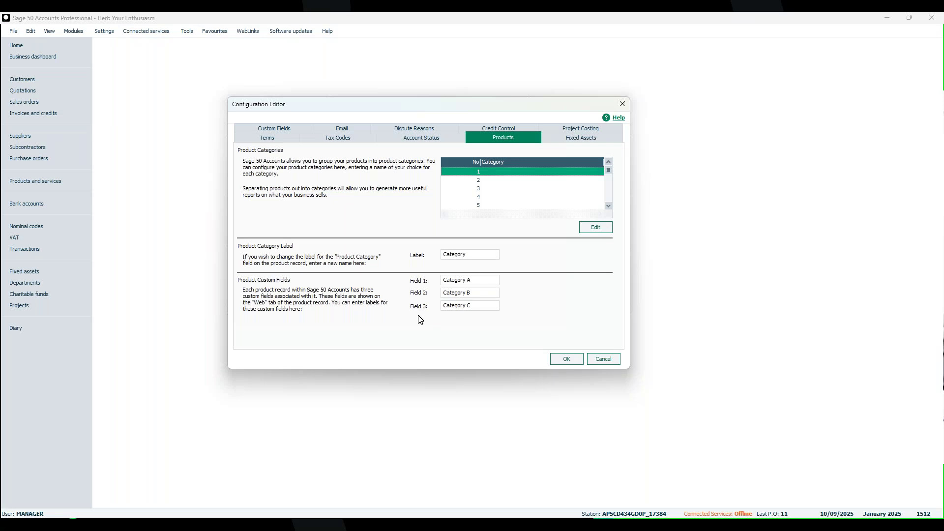
click(560, 130)
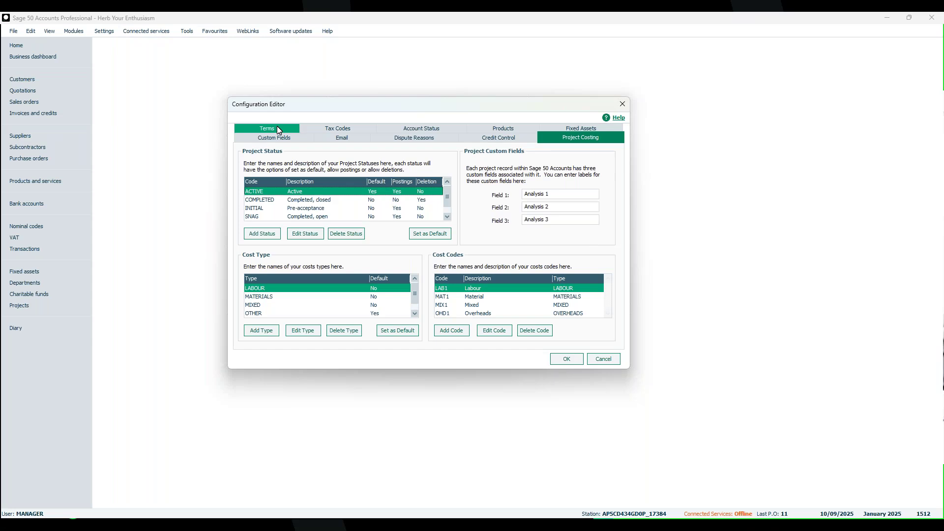
Step: Rename the customer record's Analysis 1 custom field label to "cust type" and save the configuration
click(280, 141)
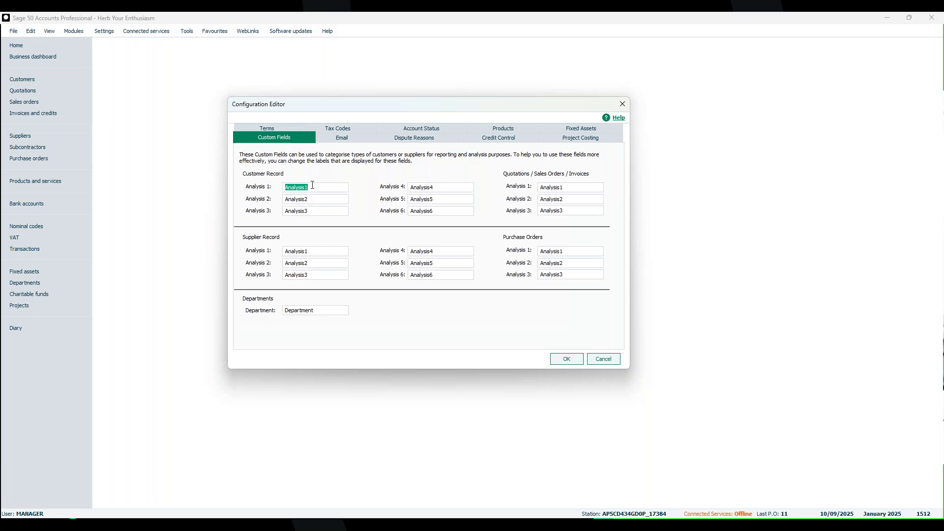
drag(316, 187, 240, 176)
key(BackSpace)
text(custom)
key(BackSpace)
key(BackSpace)
key(BackSpace)
text(tome)
key(BackSpace)
key(BackSpace)
key(BackSpace)
key(BackSpace)
key(BackSpace)
text(type)
click(566, 361)
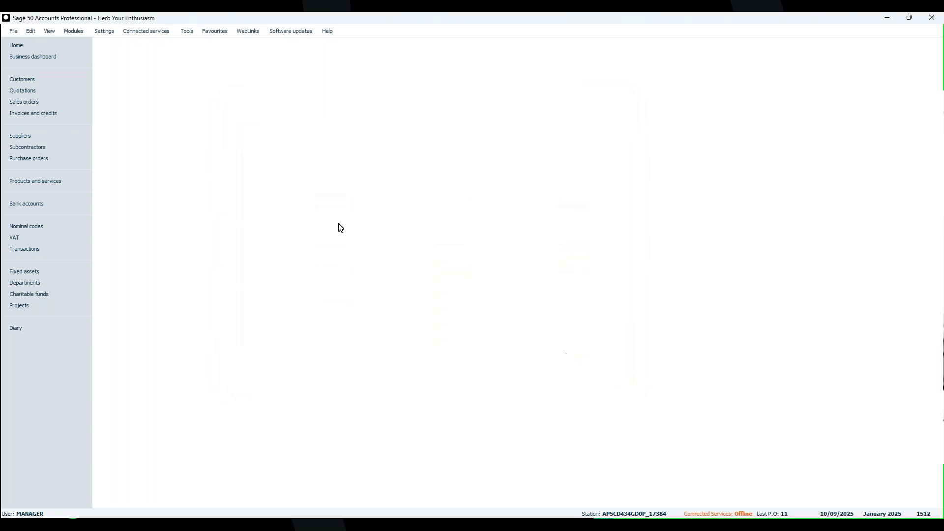
Step: Set the cust type custom field to "retail" in the A1 Design Services customer record, then save and close it
click(24, 79)
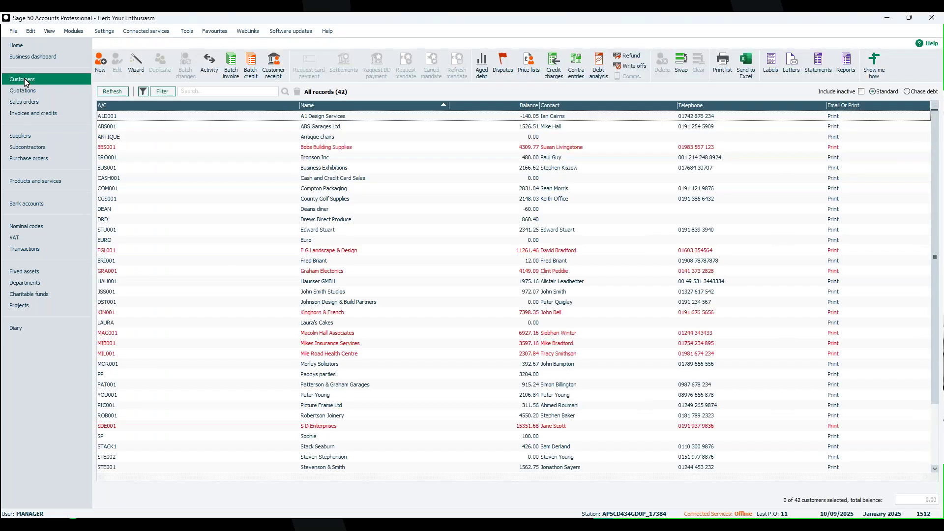
click(237, 118)
double_click(236, 120)
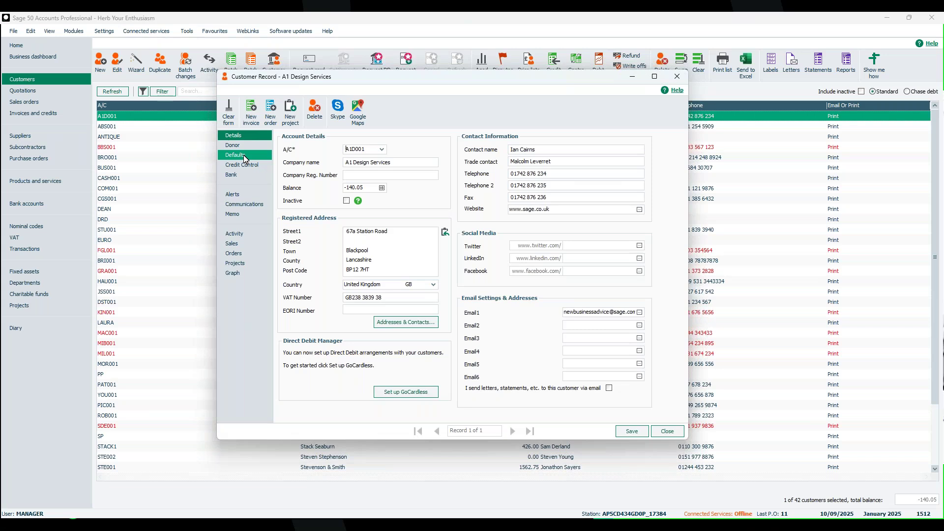
click(244, 155)
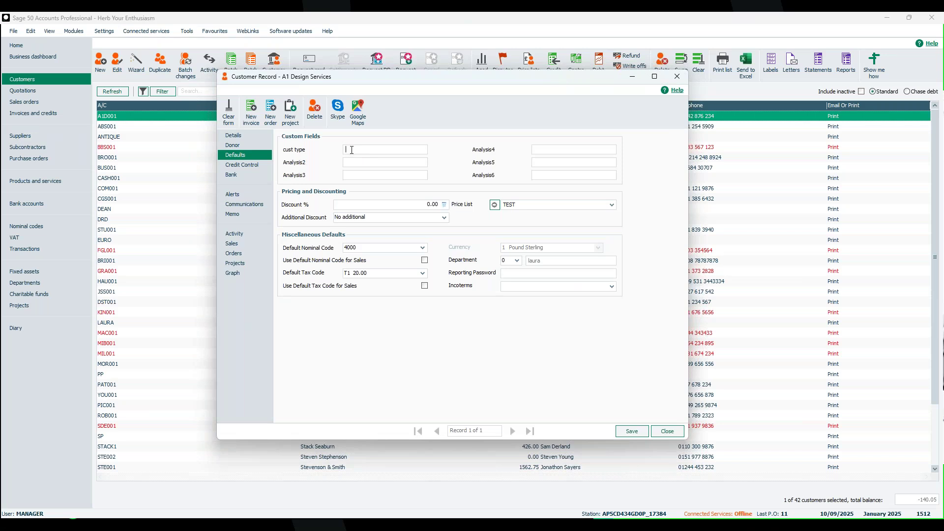
text(retail)
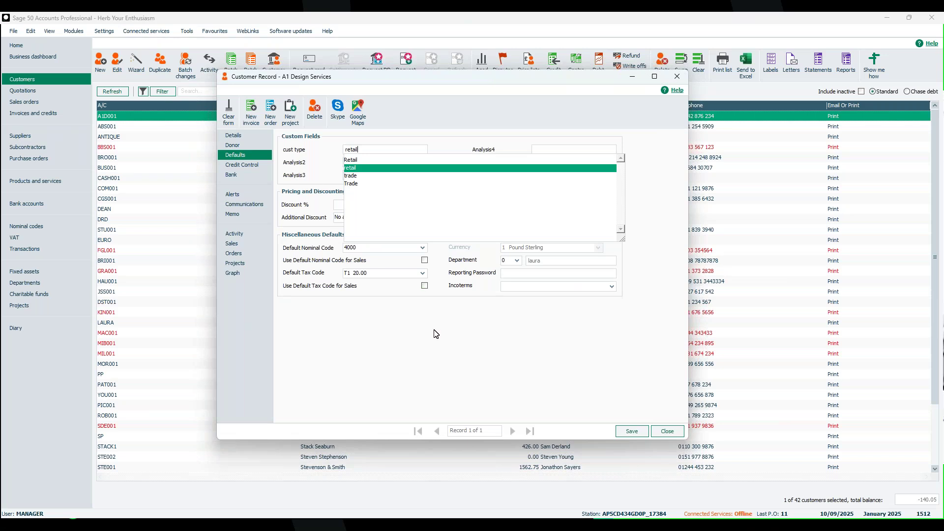
click(578, 377)
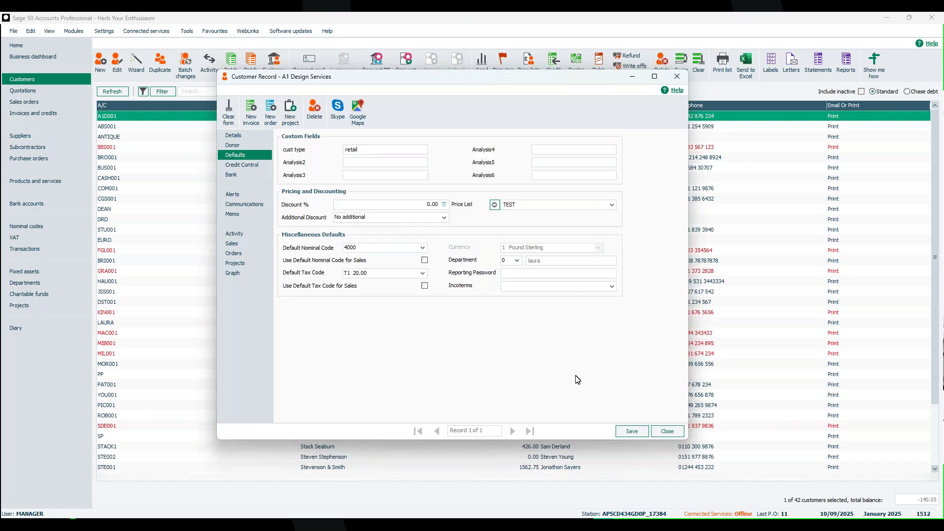
click(634, 432)
click(682, 434)
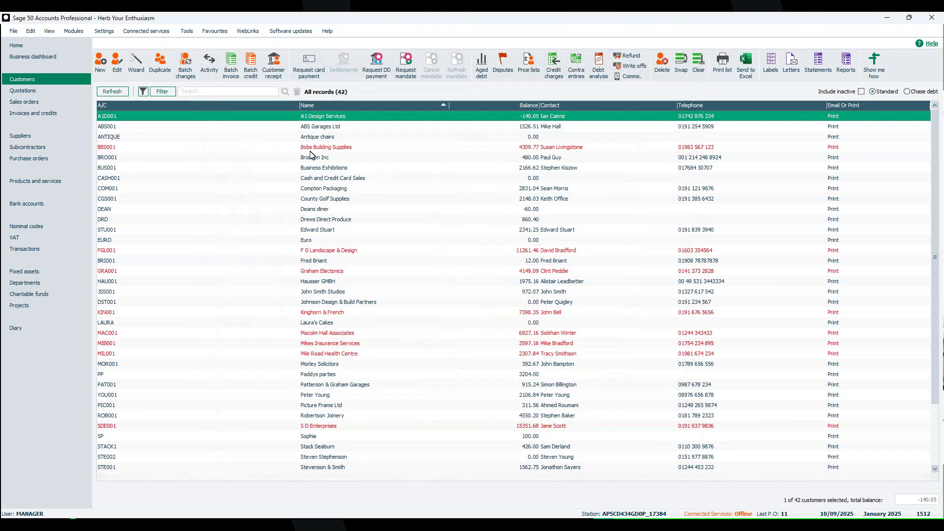
Step: Add Bobs Building Supplies, Deans diner, Cash and Credit Card Sales, Graham Electonics, Hausser GMBH and F G Landscape & Design to the customer selection
ctrl+click(313, 148)
ctrl+click(341, 208)
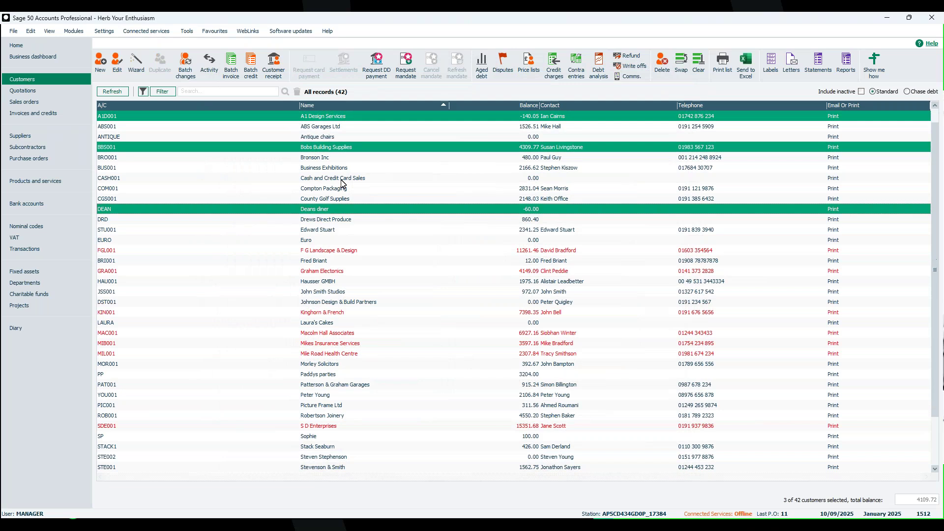
ctrl+click(343, 179)
ctrl+click(345, 272)
ctrl+click(341, 282)
ctrl+click(345, 251)
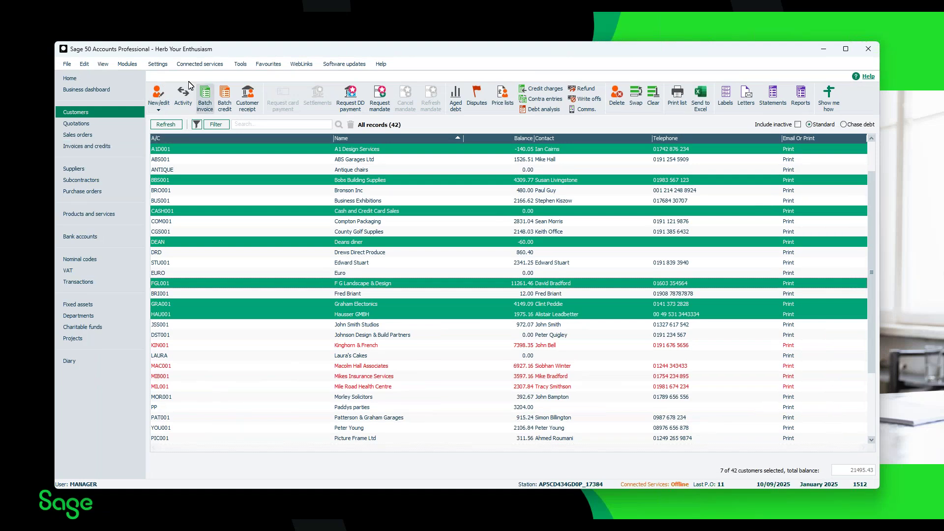
Step: Batch change the selected customers' cust type to "retail", save the change to all of them, and clear the selection
click(162, 116)
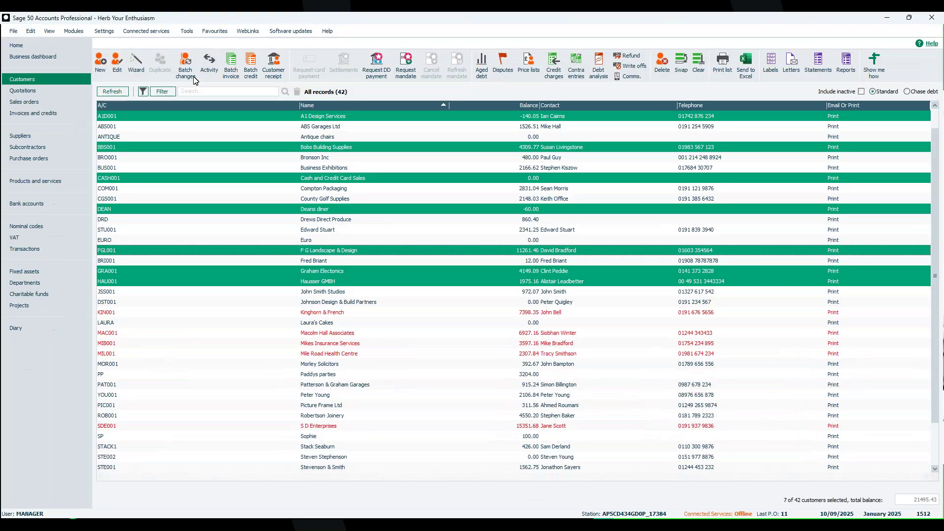
click(185, 71)
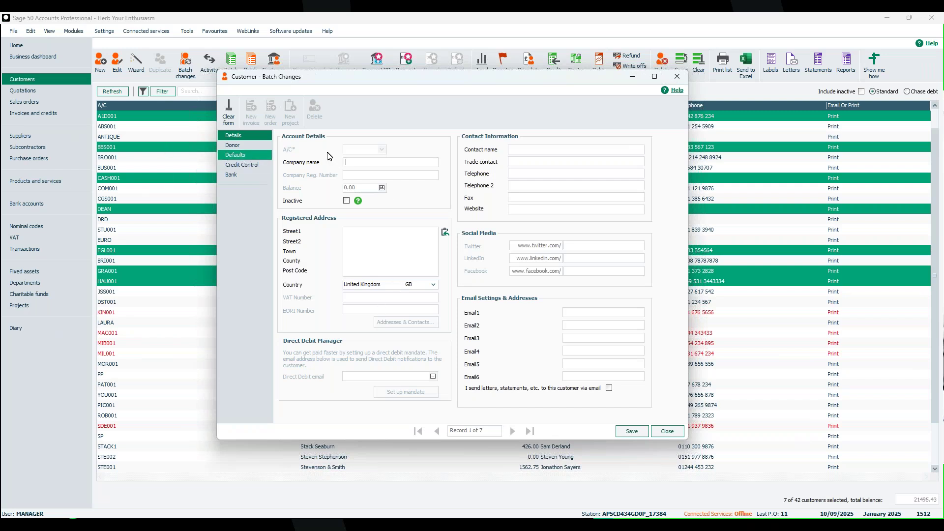
click(246, 155)
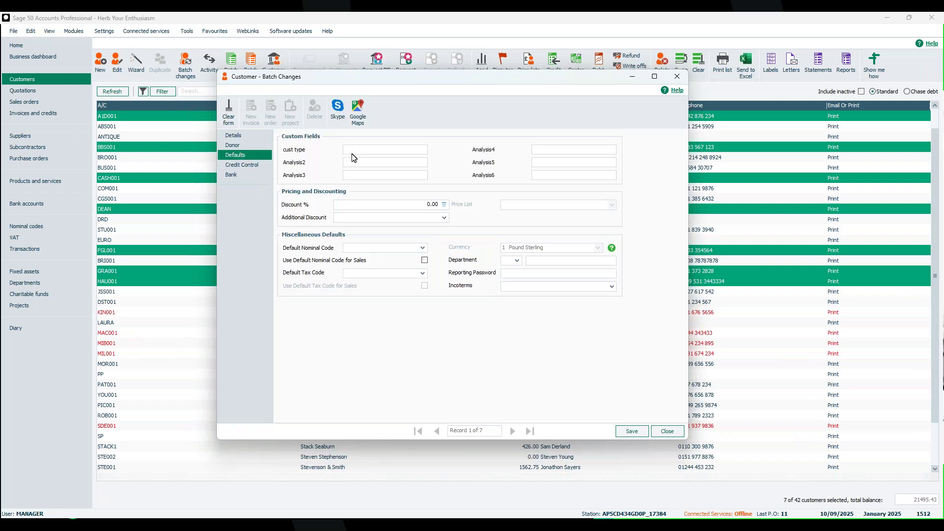
text(retail)
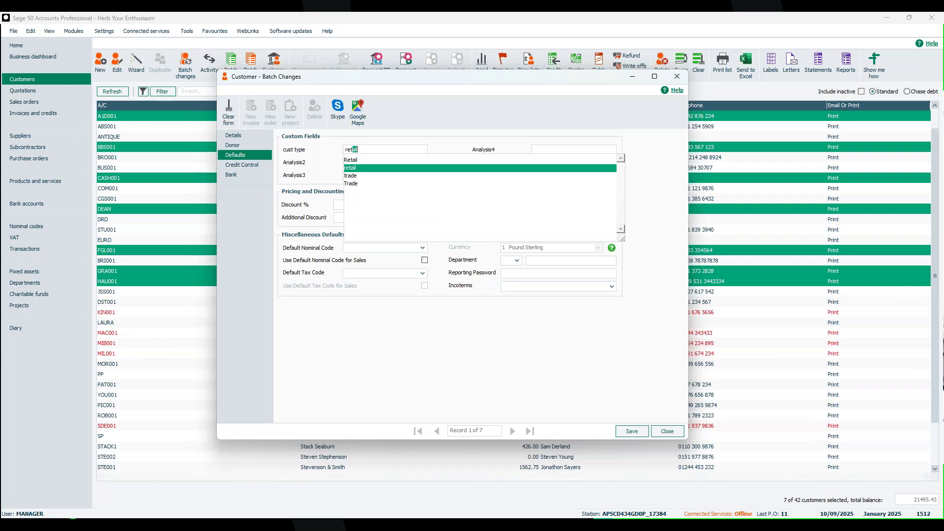
click(373, 183)
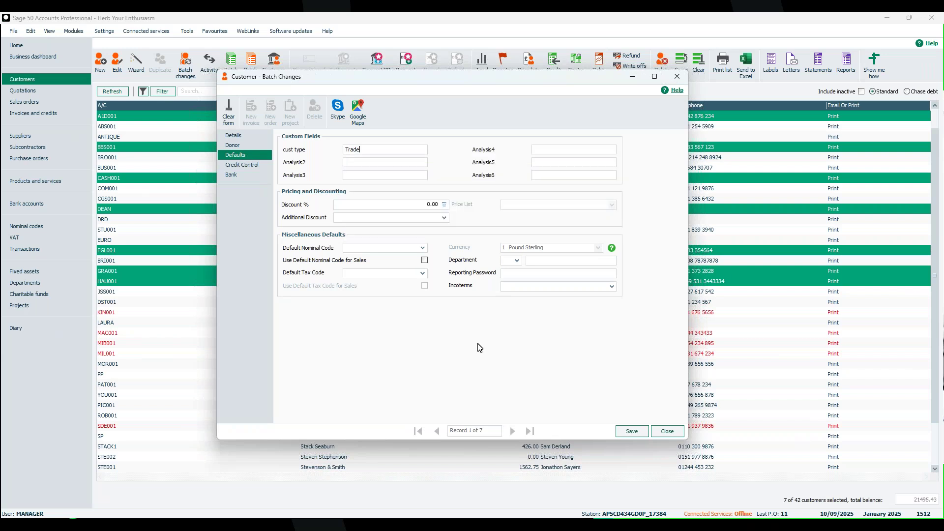
key(ctrl+a)
text(retail)
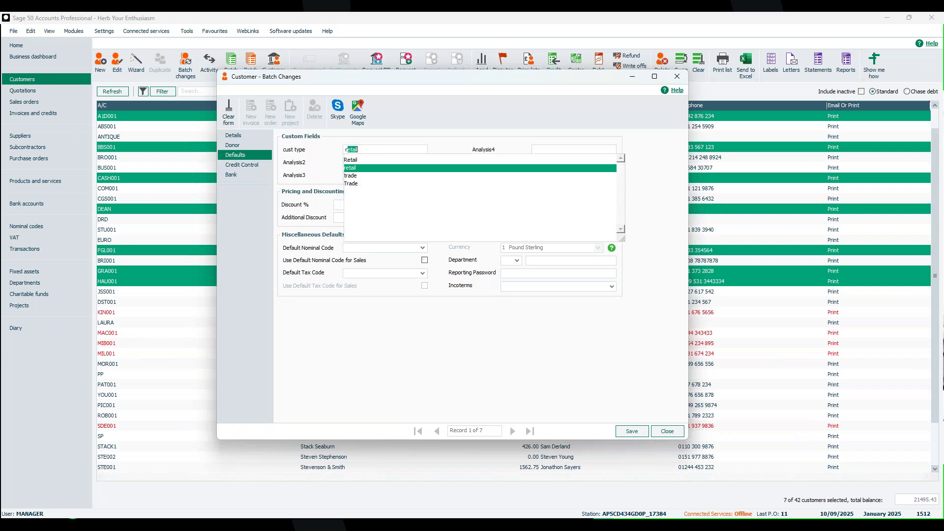
click(363, 170)
click(632, 431)
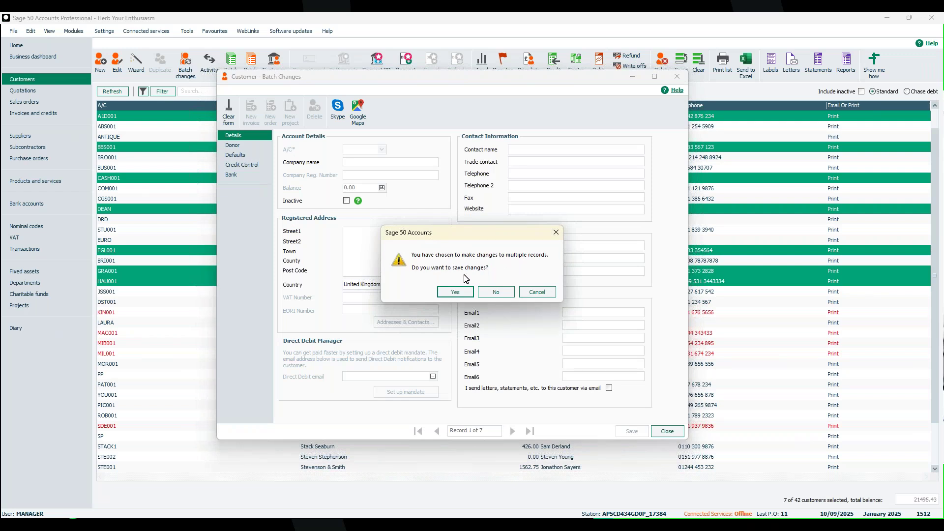
click(463, 294)
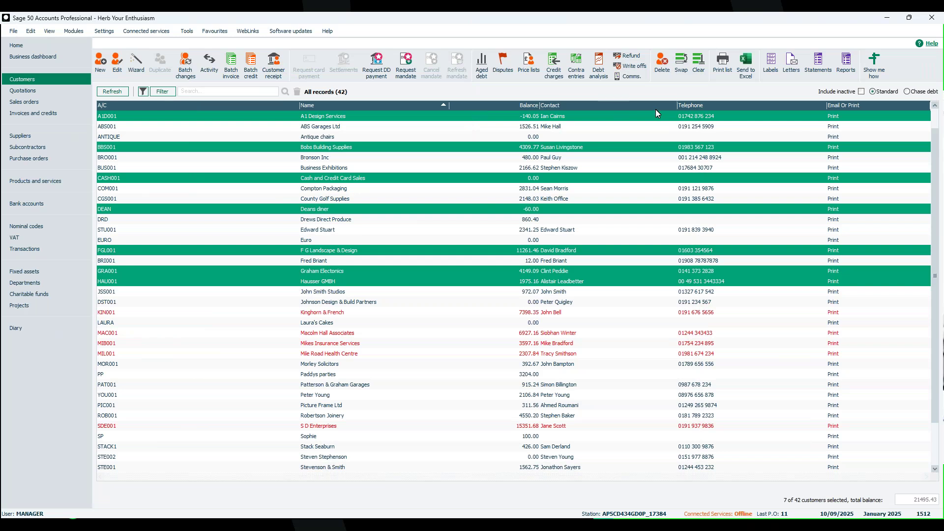
click(699, 68)
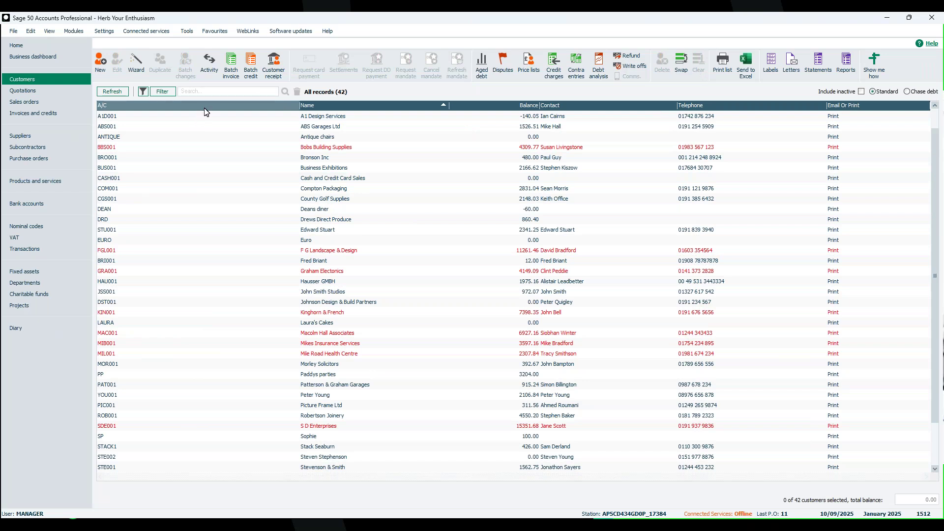
Step: Start a data import, agreeing to close all other open windows, and open the folder of import templates
click(14, 32)
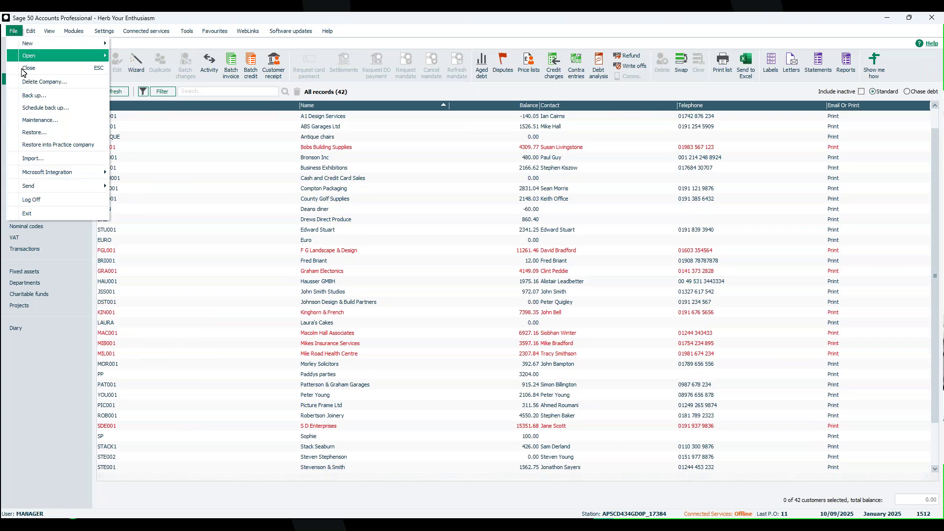
click(44, 162)
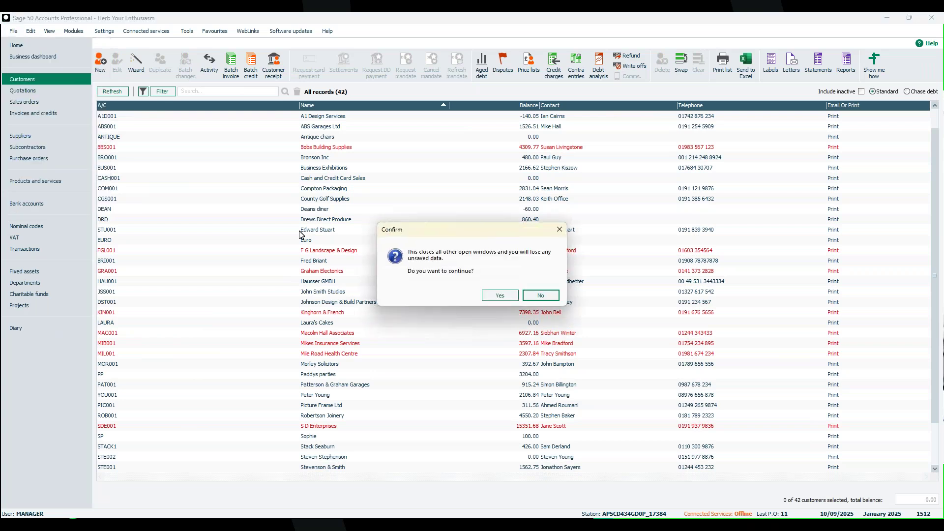
click(500, 295)
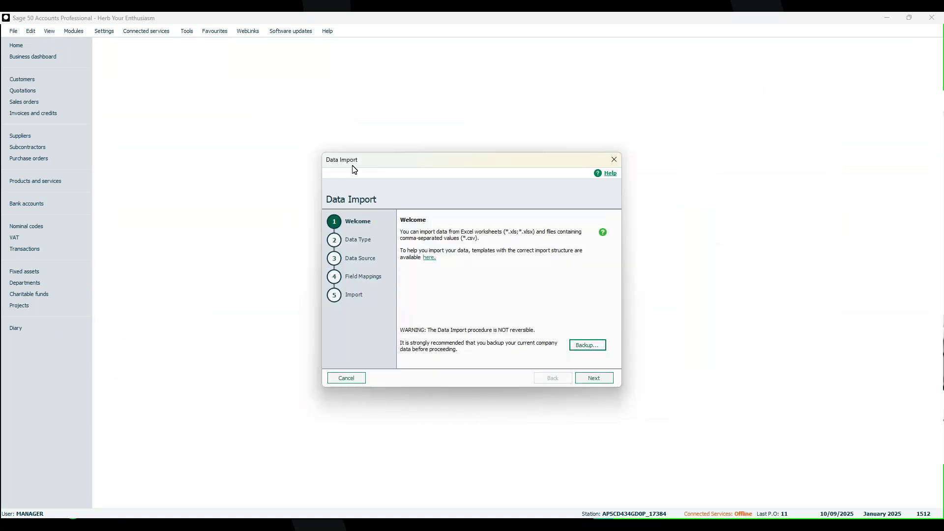
click(428, 259)
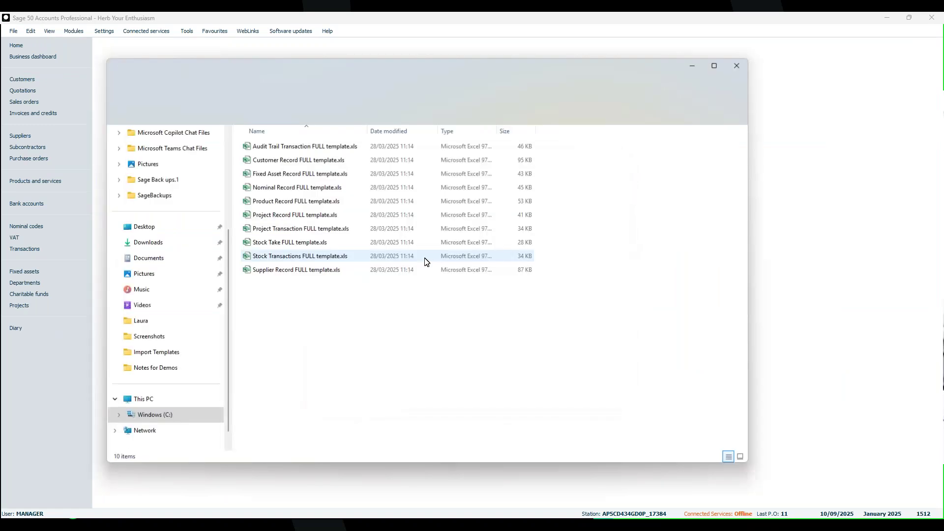
Step: Maximise the Import Templates window and open Customer Record FULL template.xls in Excel
double_click(333, 69)
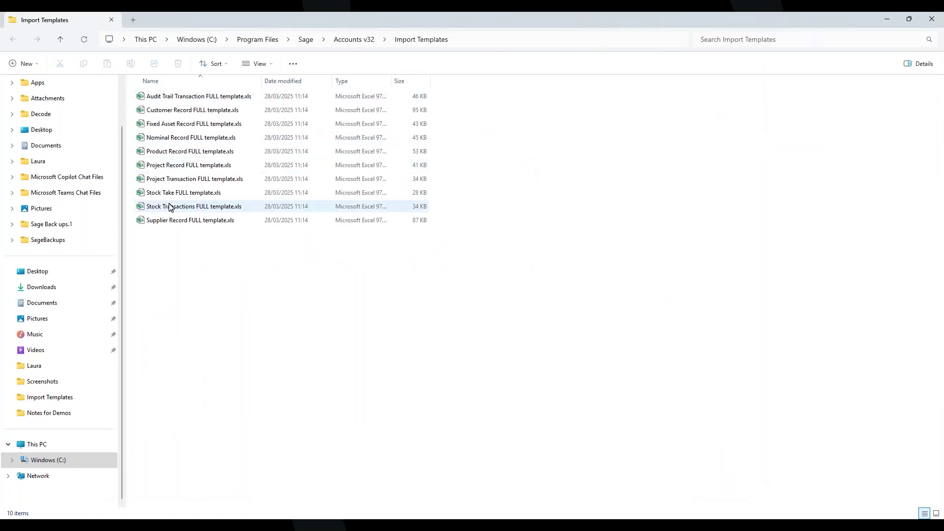
click(208, 111)
double_click(209, 112)
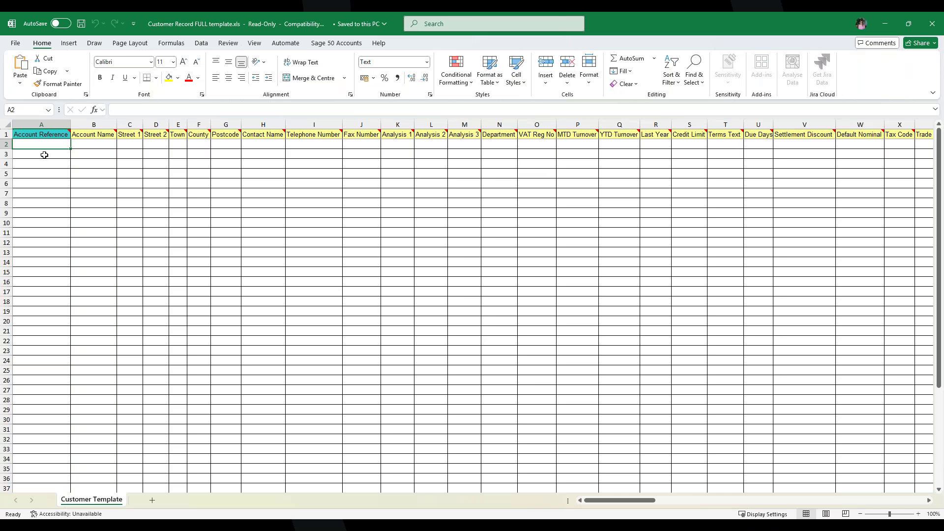
Step: Examine the customer template's columns, selecting Analysis 1 to Analysis 3 and locating Analysis 4 to Analysis 6
mouse_move(43, 134)
drag(390, 123, 458, 123)
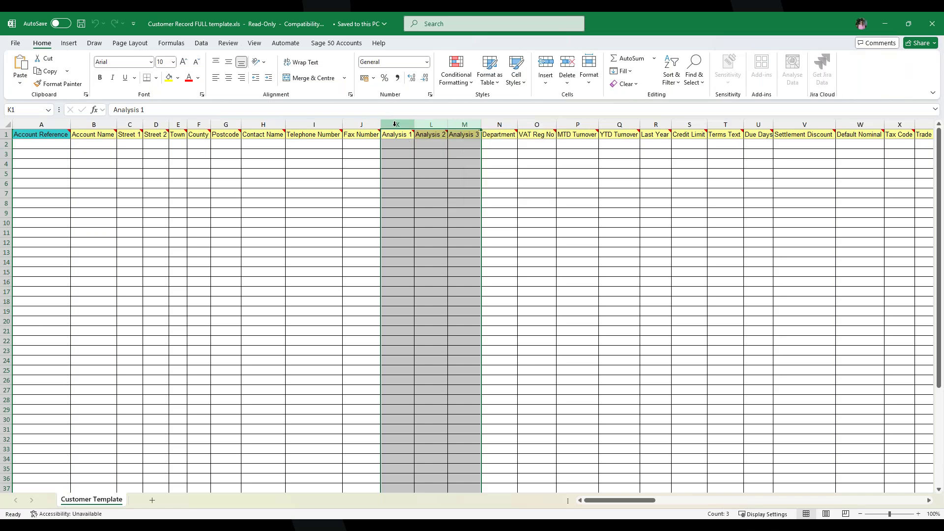
drag(603, 505, 874, 502)
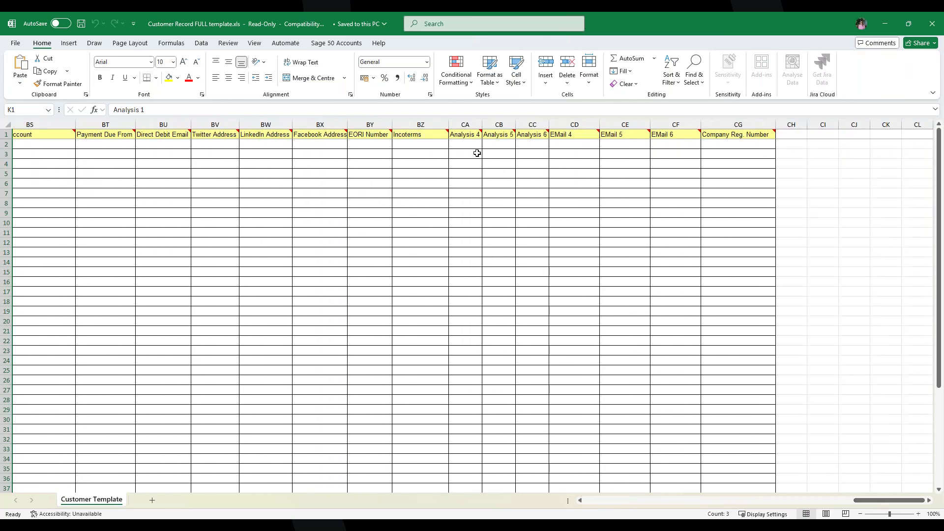
Step: Select the Analysis 4 to Analysis 6 columns in the customer template and return to its first columns
drag(460, 124, 529, 135)
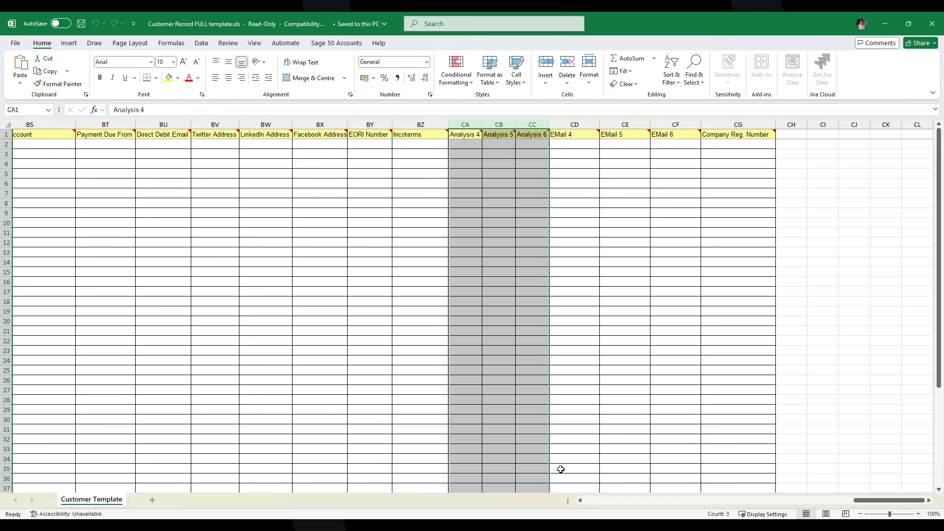
drag(861, 501, 561, 507)
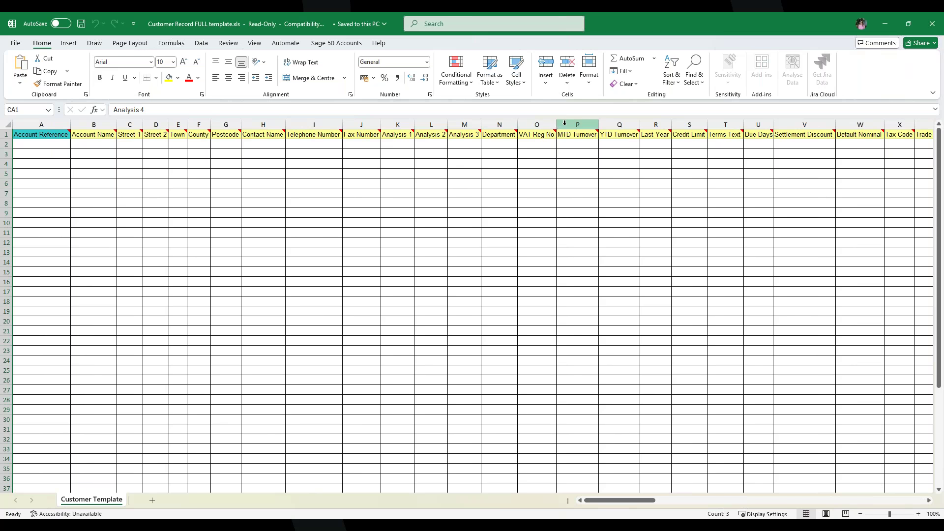
Step: Close the customer template and the Import Templates folder, and exit the data import in Sage 50 Accounts
click(933, 26)
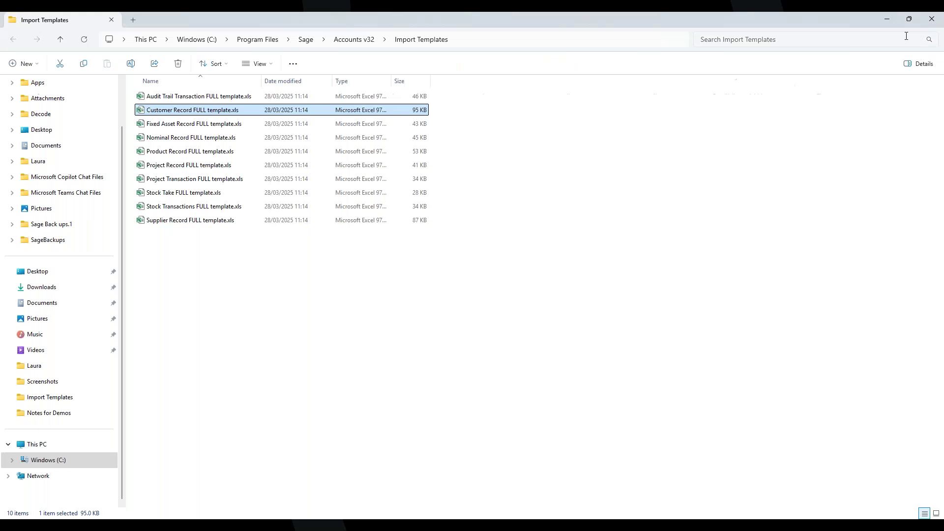
click(932, 19)
click(614, 159)
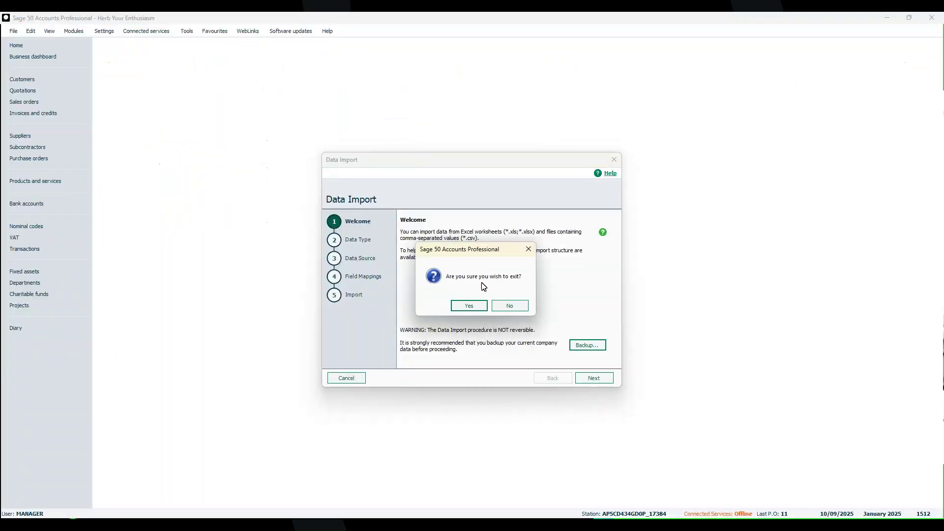
click(469, 305)
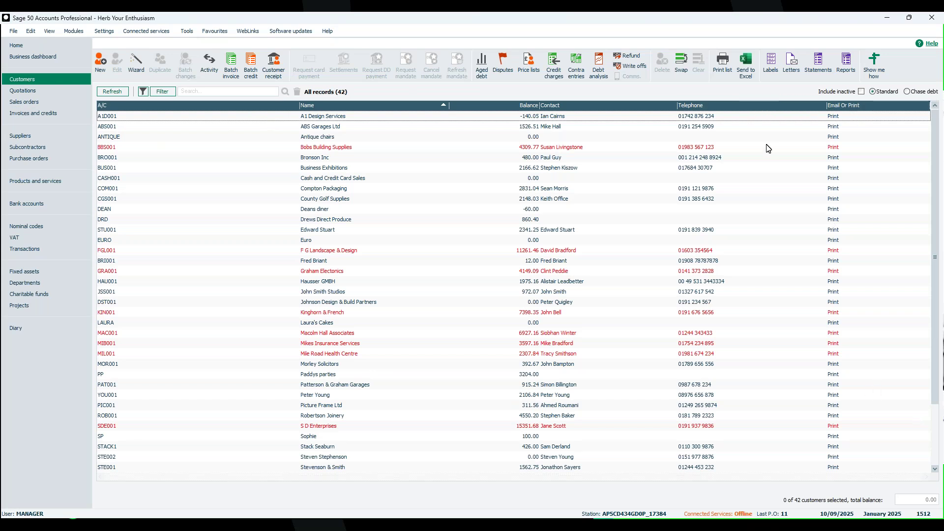
Step: Add the cust type column to the customer list
right_click(755, 106)
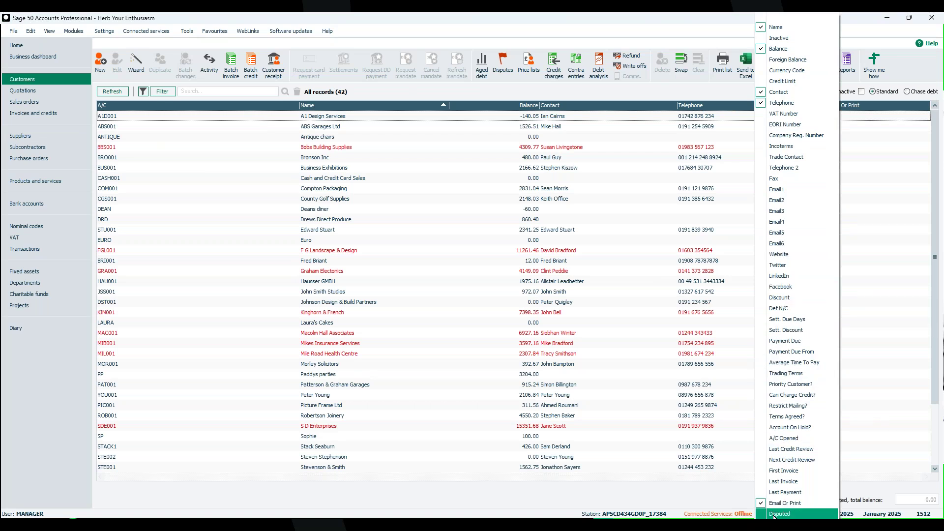
mouse_move(804, 523)
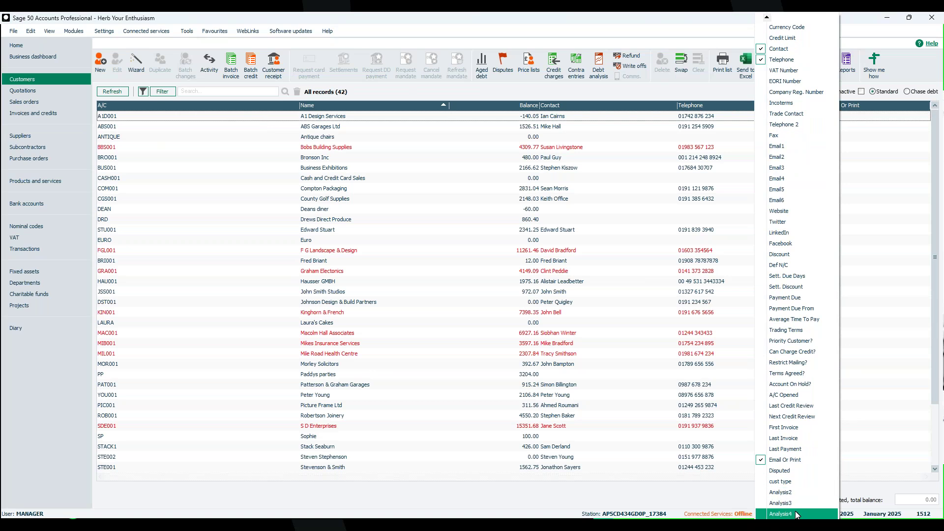
click(808, 484)
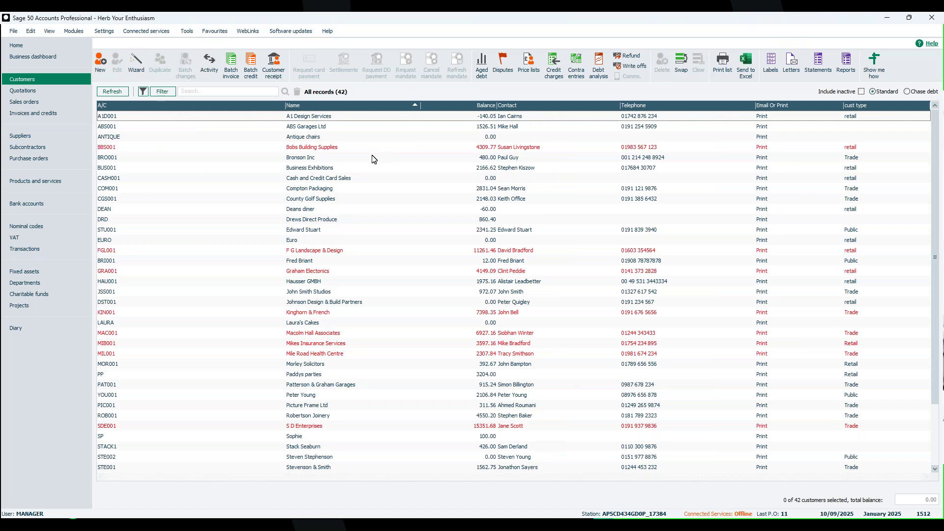
Step: Clear the existing customer filter criteria and begin a Where condition on the cust type field
click(164, 93)
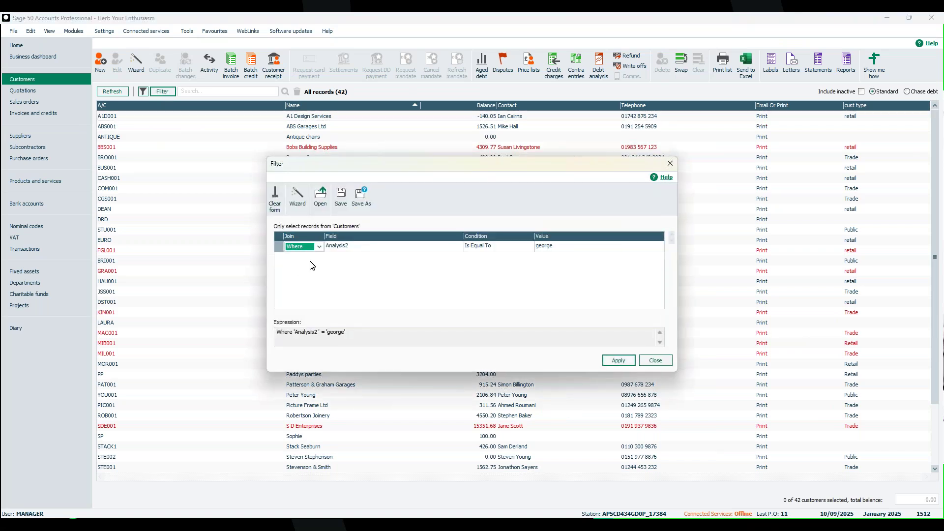
click(275, 199)
click(320, 247)
click(317, 265)
key(Tab)
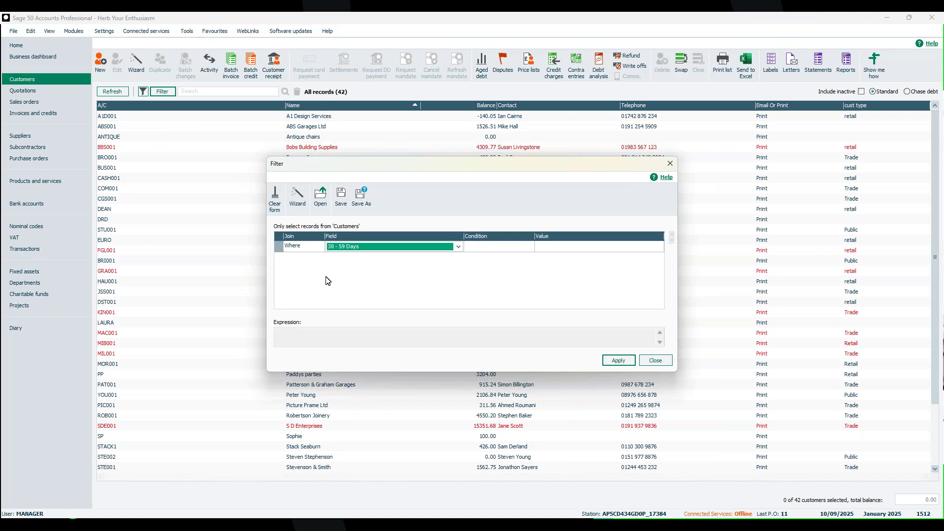
key(c)
key(c)
key(c)
key(c)
key(c)
key(c)
key(c)
key(c)
key(Tab)
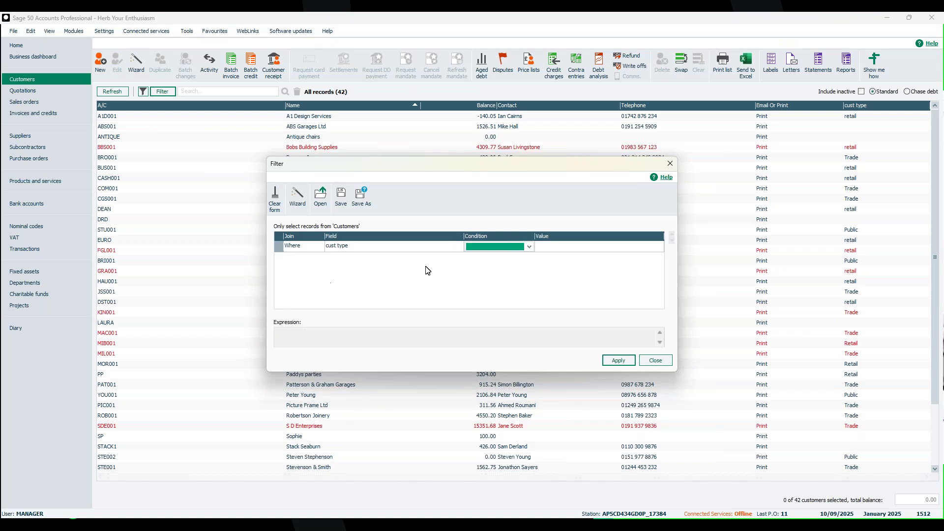
Step: Set the filter condition to Is Equal To "retail", apply it to the customer list and close the filter
click(529, 246)
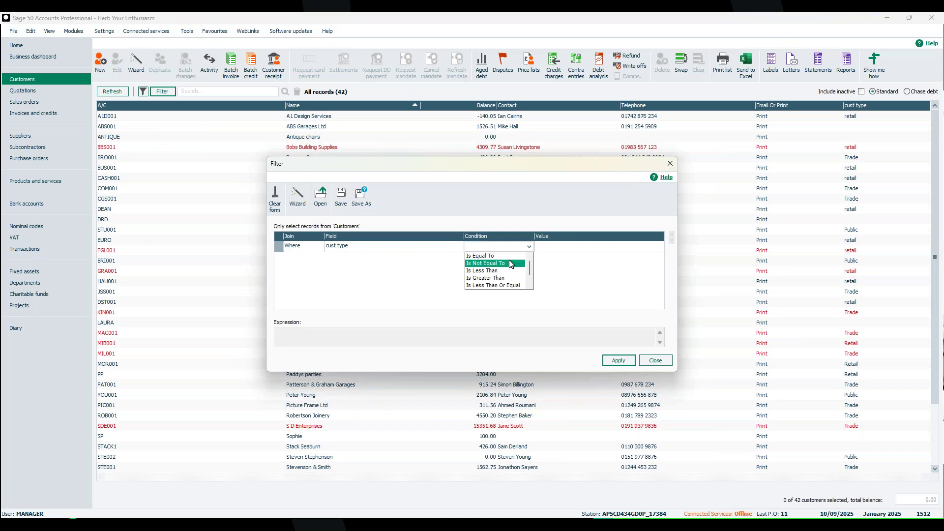
click(485, 256)
click(543, 247)
text(retail)
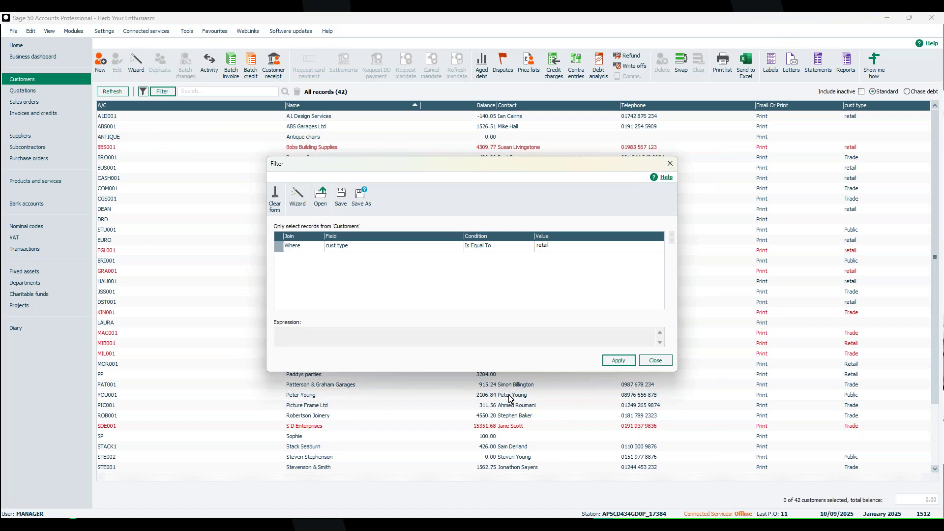
click(627, 362)
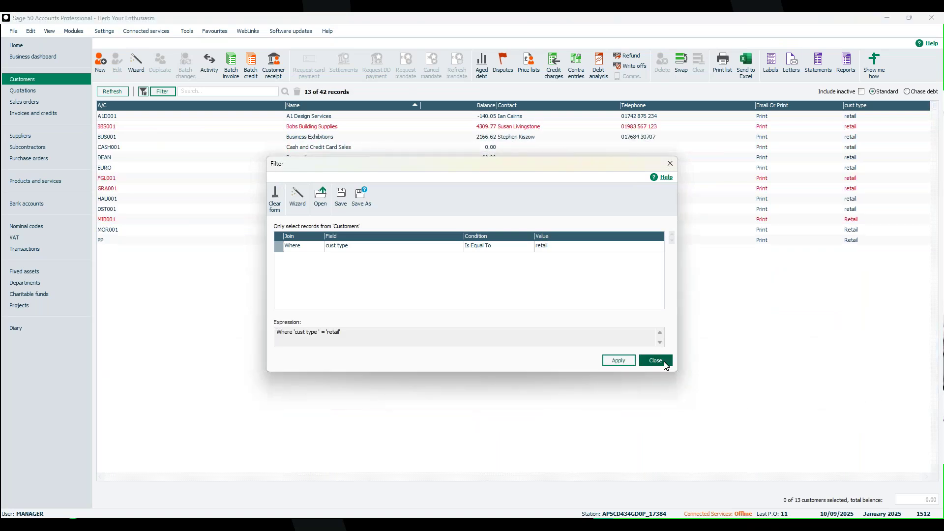
click(656, 360)
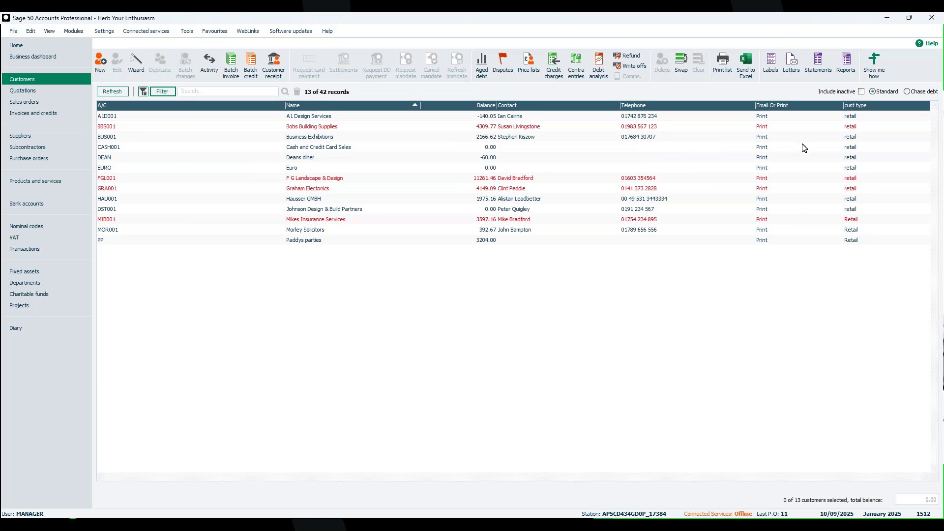
Step: Open the customer reports and preview the favourite Customer List report with Show Active/Inactive set to All
click(846, 70)
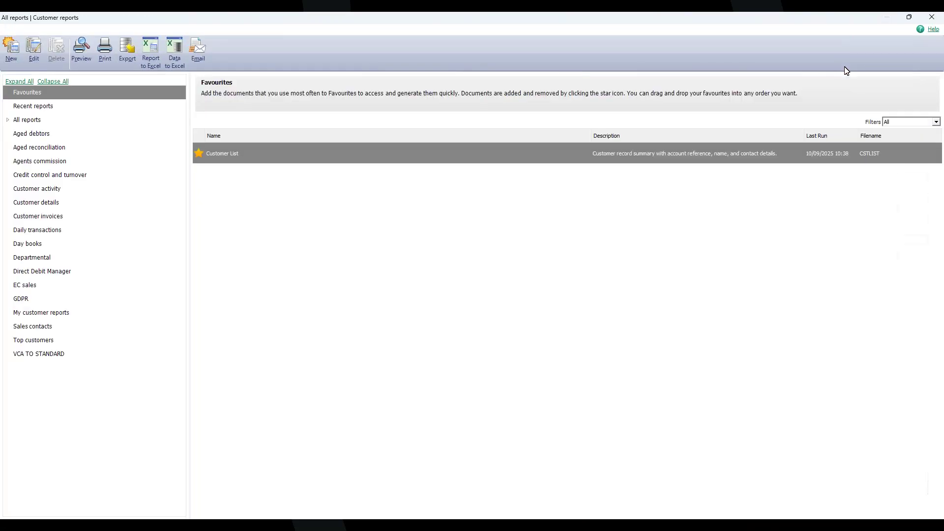
mouse_move(222, 157)
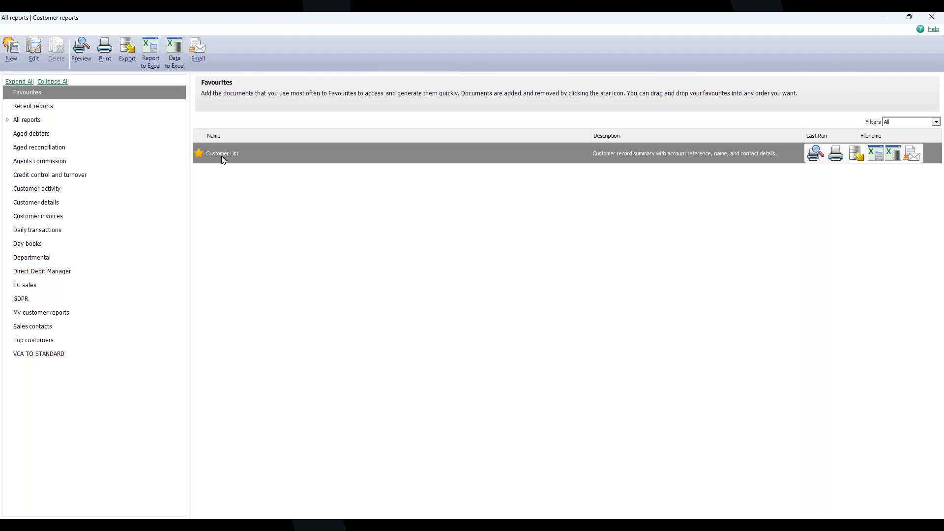
click(816, 155)
click(817, 155)
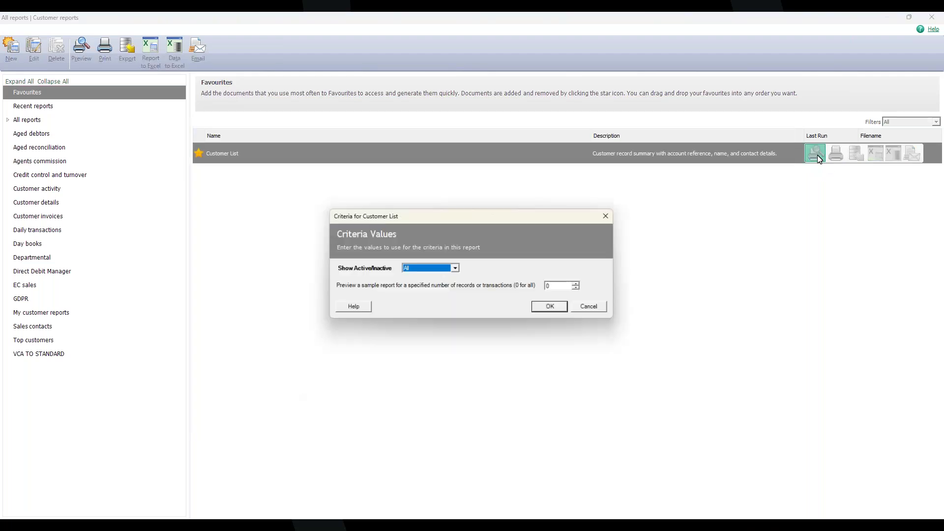
click(552, 308)
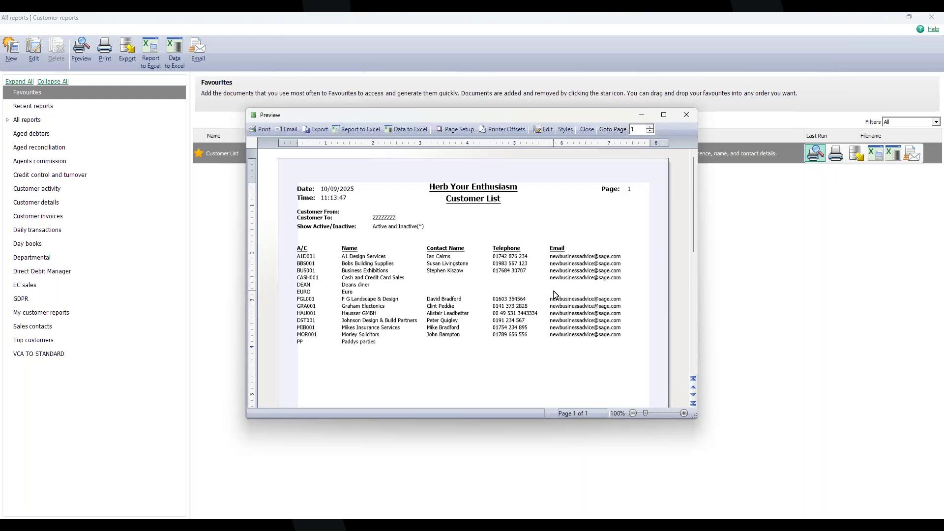
Step: Examine the maximised Customer List preview at 227% zoom, and close the preview and the customer reports
double_click(502, 117)
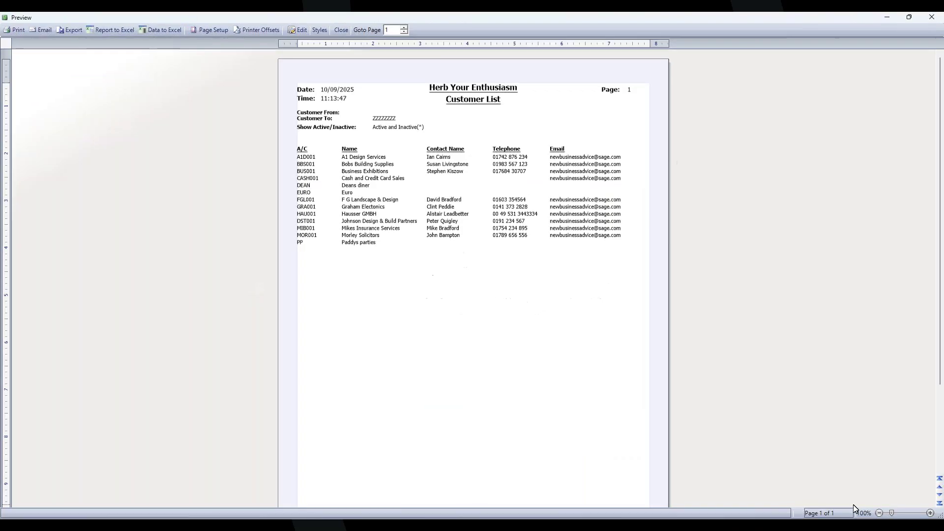
drag(892, 513, 903, 513)
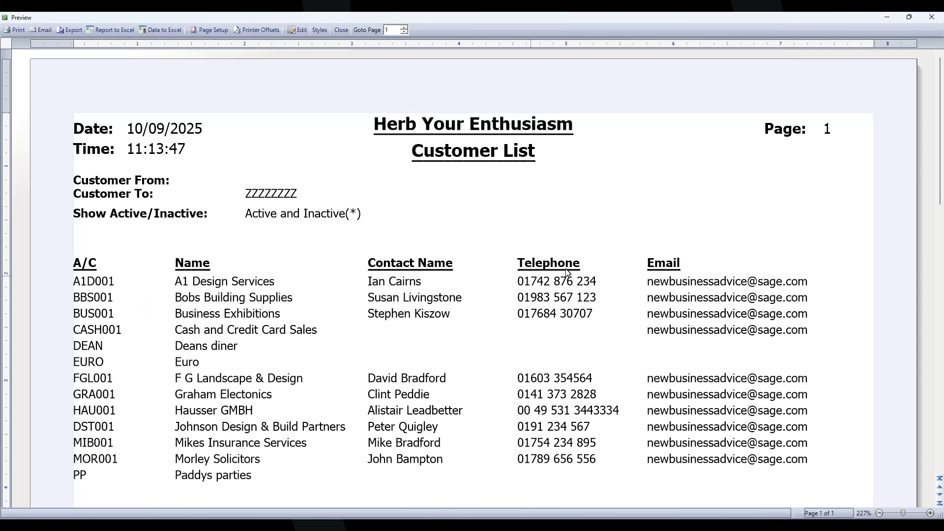
click(933, 24)
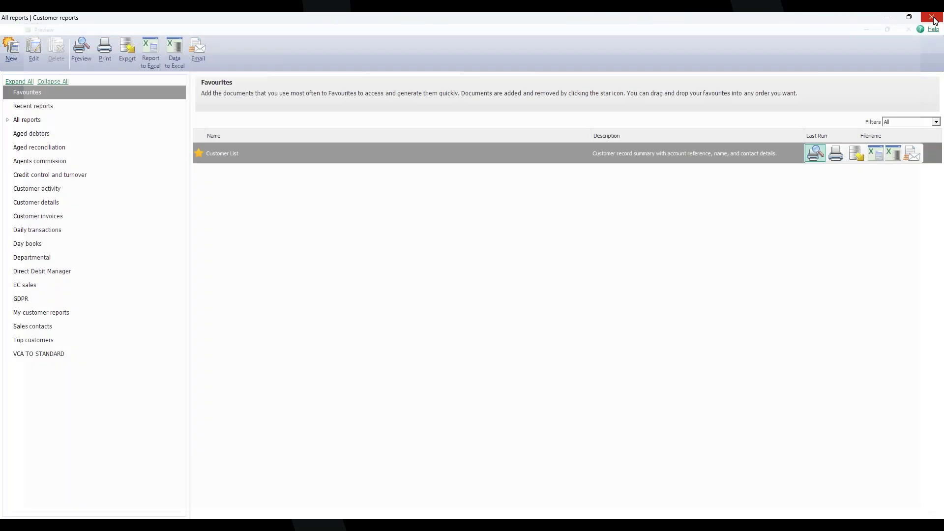
click(934, 20)
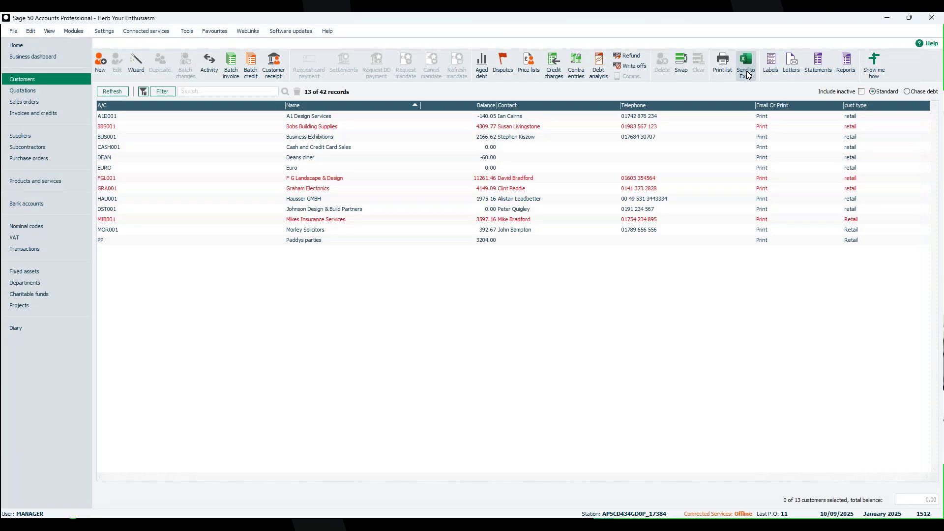
Step: Send the filtered customer list to Excel twice, closing the new workbook without saving each time
click(747, 70)
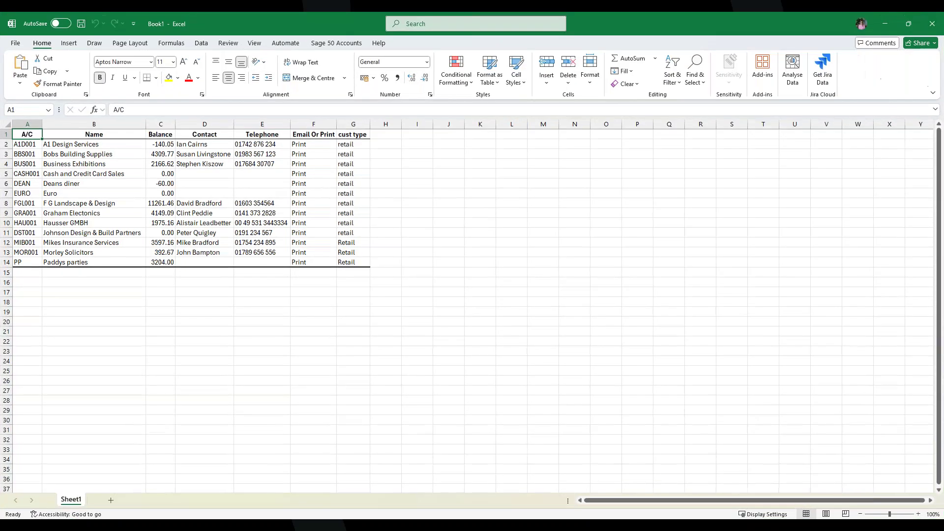
click(933, 24)
click(509, 387)
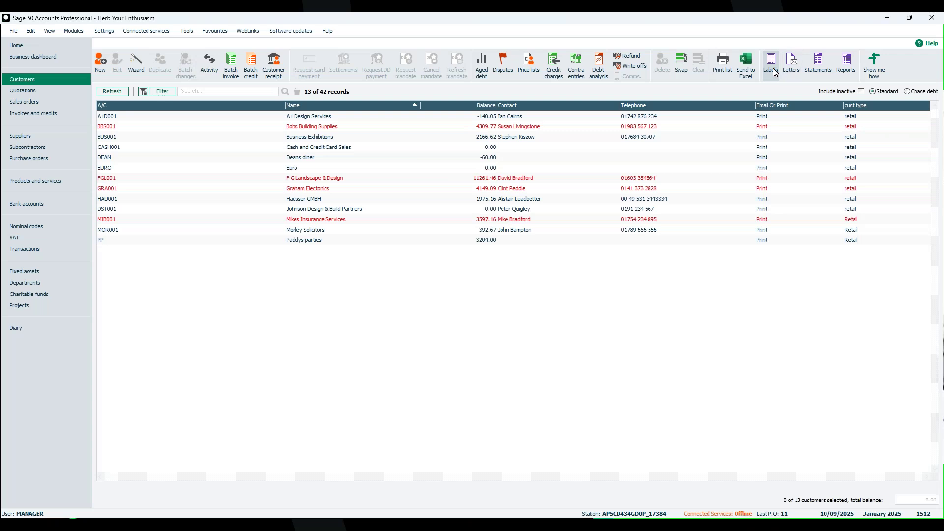
click(746, 78)
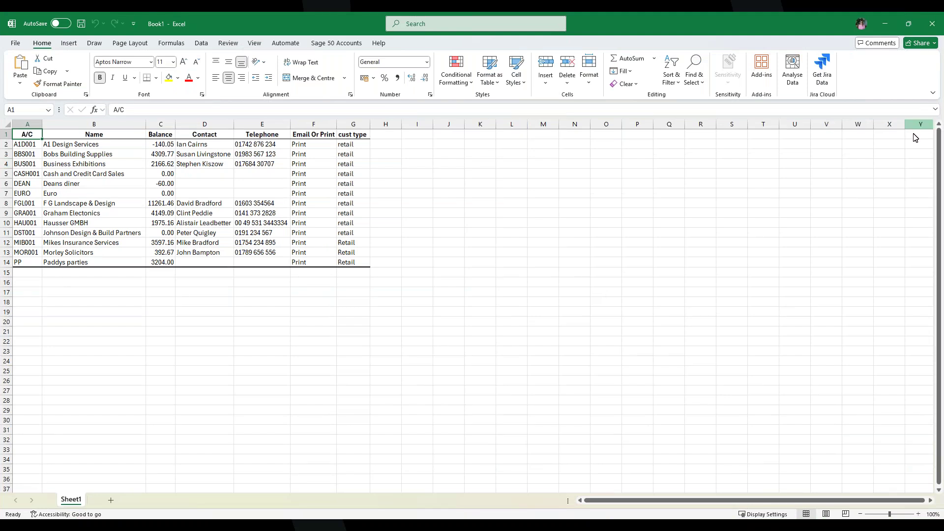
click(933, 23)
click(504, 387)
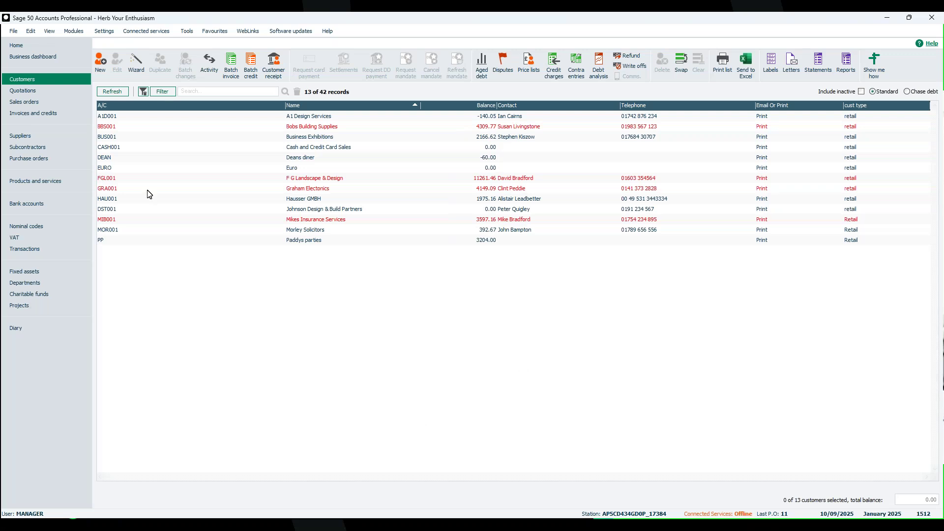
Step: Turn off the customer filter and open the Configuration Editor, agreeing to close all other open windows
click(143, 92)
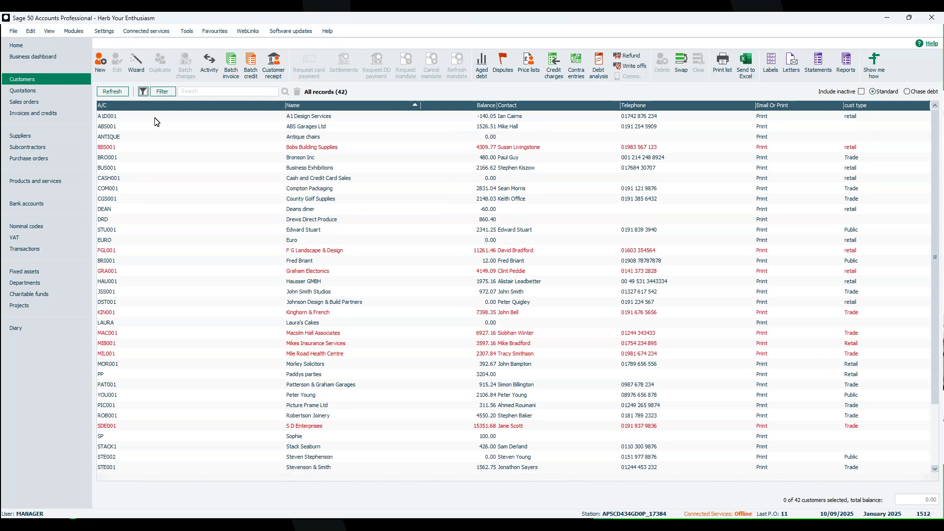
click(106, 33)
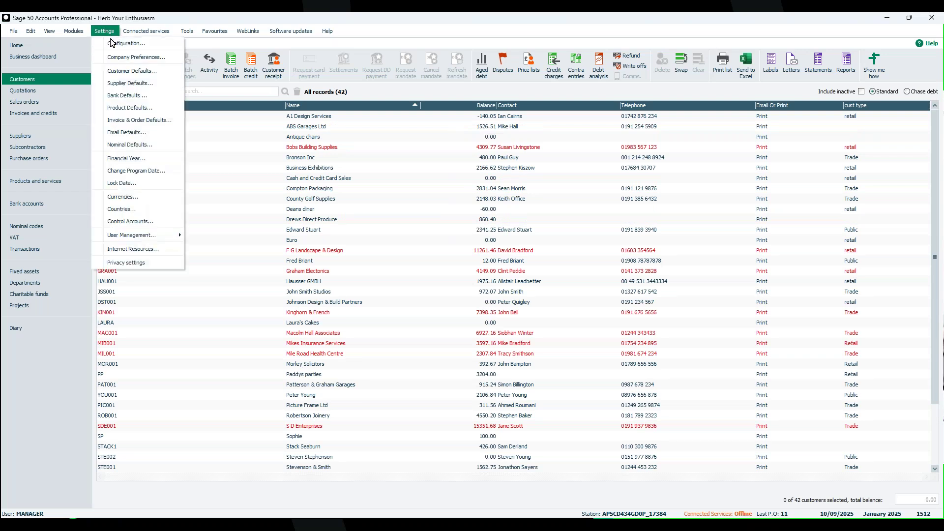
click(120, 44)
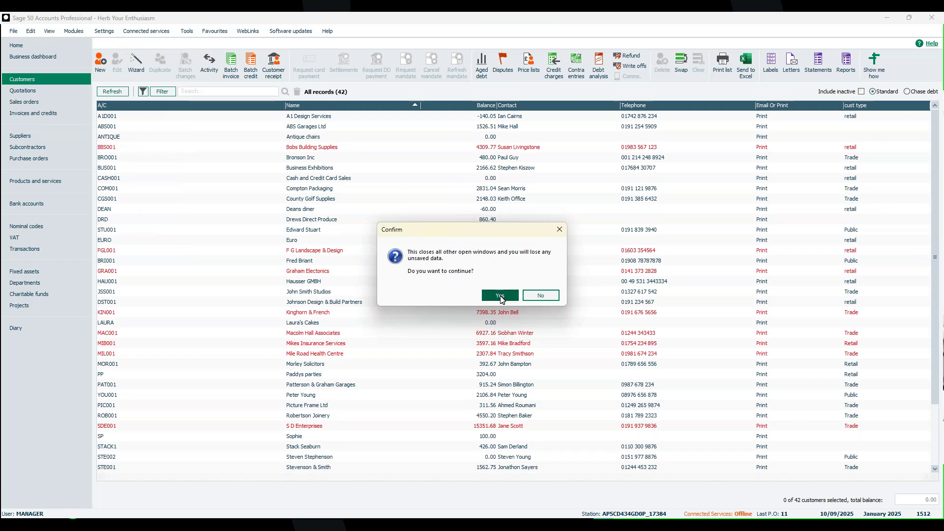
click(500, 296)
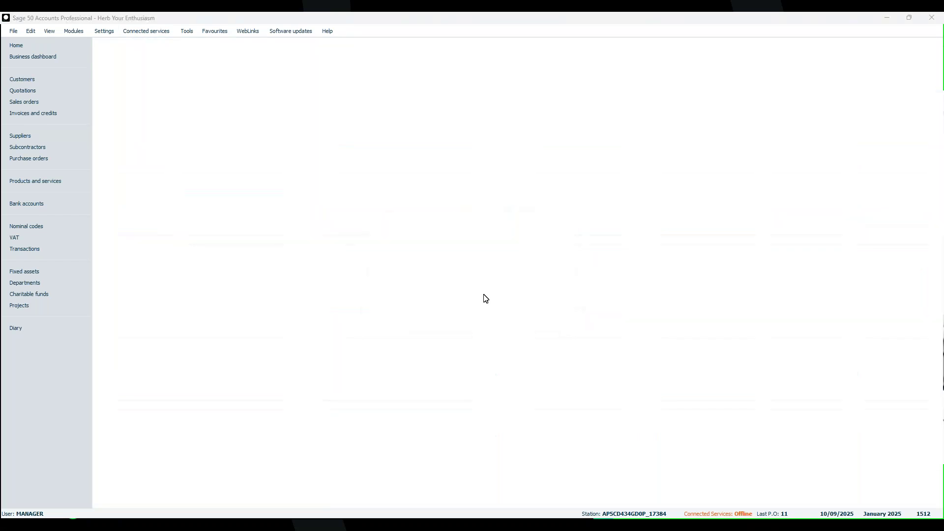
drag(446, 115, 442, 115)
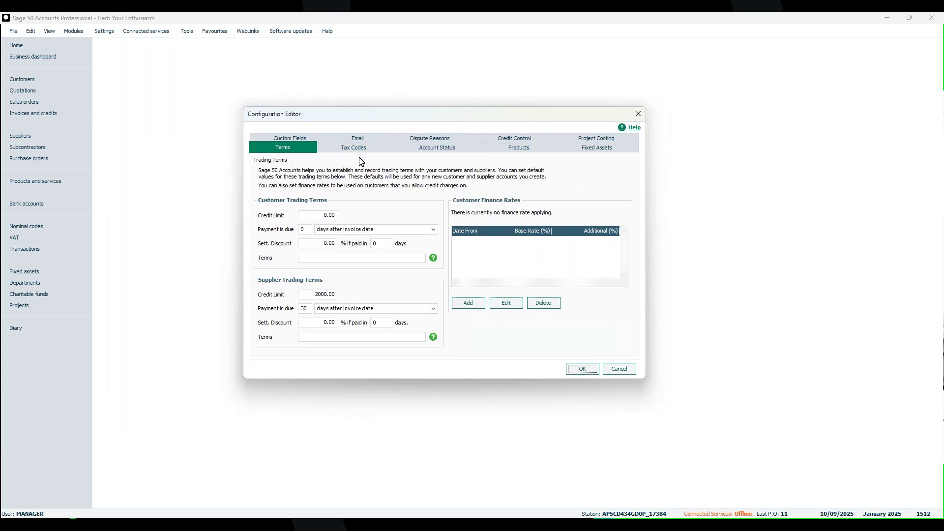
Step: Relabel the customer record's Analysis 2 custom field as "Acc Man", save the configuration and reopen the customer list
click(305, 138)
drag(329, 210, 294, 207)
click(374, 245)
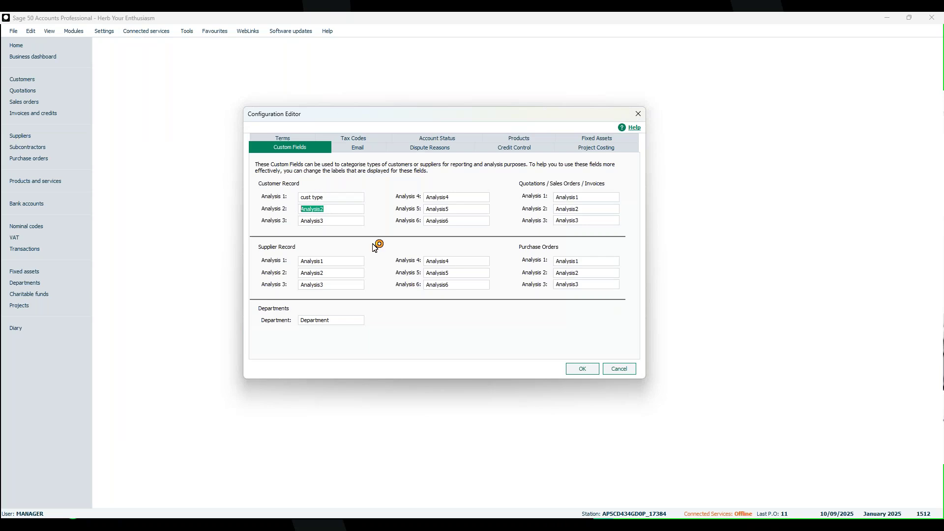
text(Acc Man)
click(587, 373)
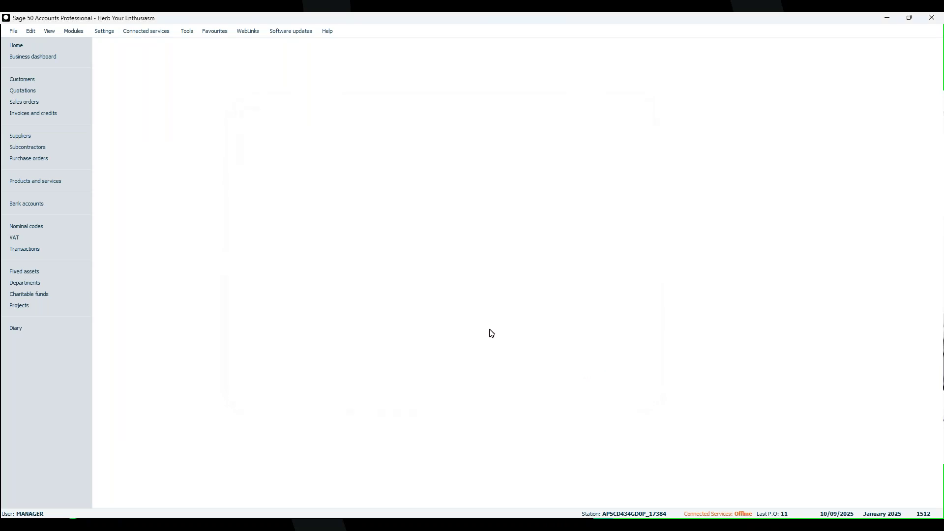
click(31, 82)
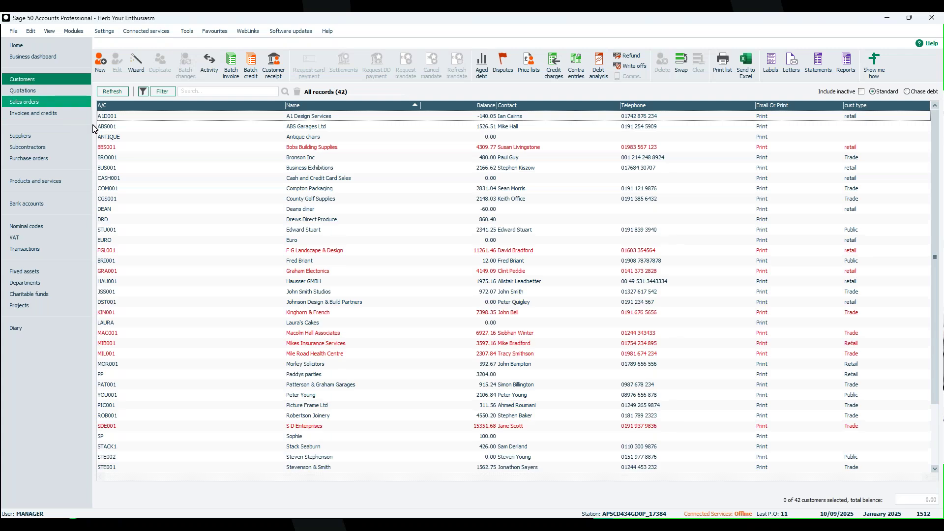
Step: Batch-change the customers from A1 Design Services to Bobs Building Supplies, entering the first account manager's name in Acc Man, save, and clear the selection
click(246, 117)
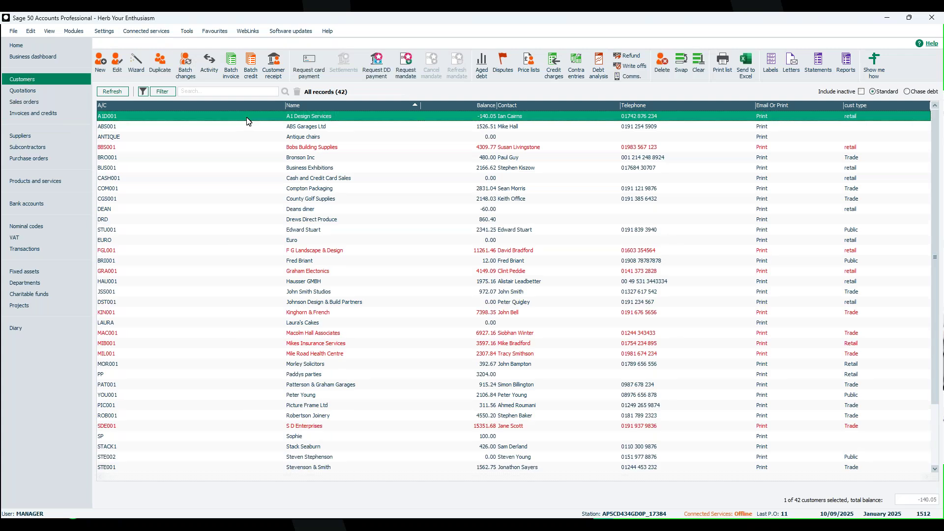
click(298, 127)
click(302, 138)
click(300, 147)
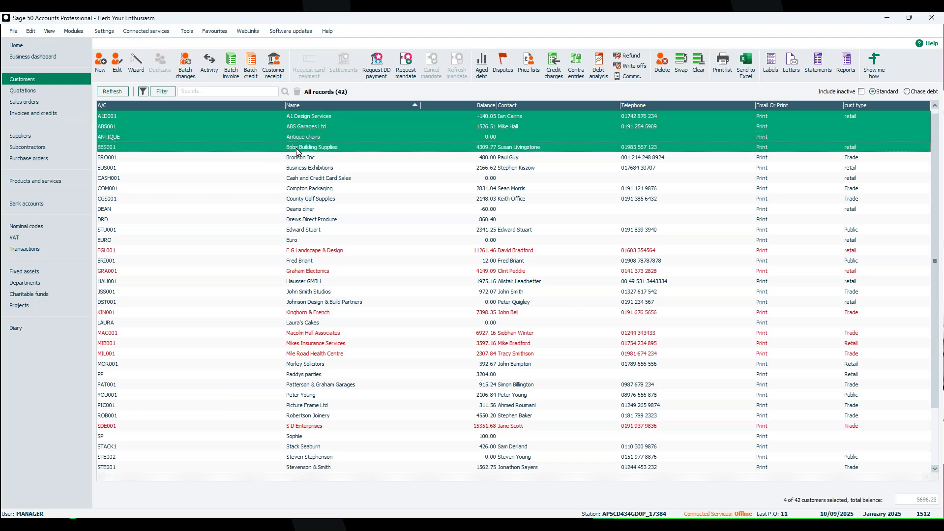
click(186, 70)
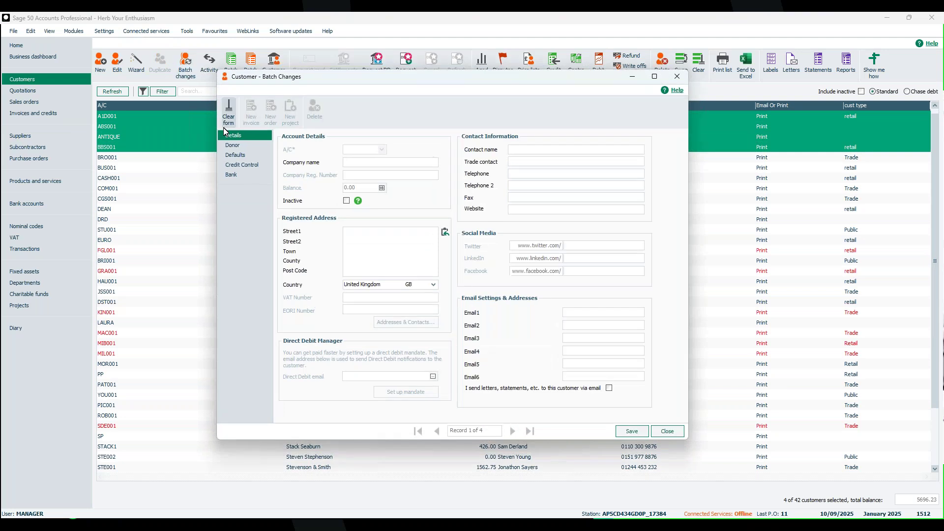
click(245, 155)
click(353, 163)
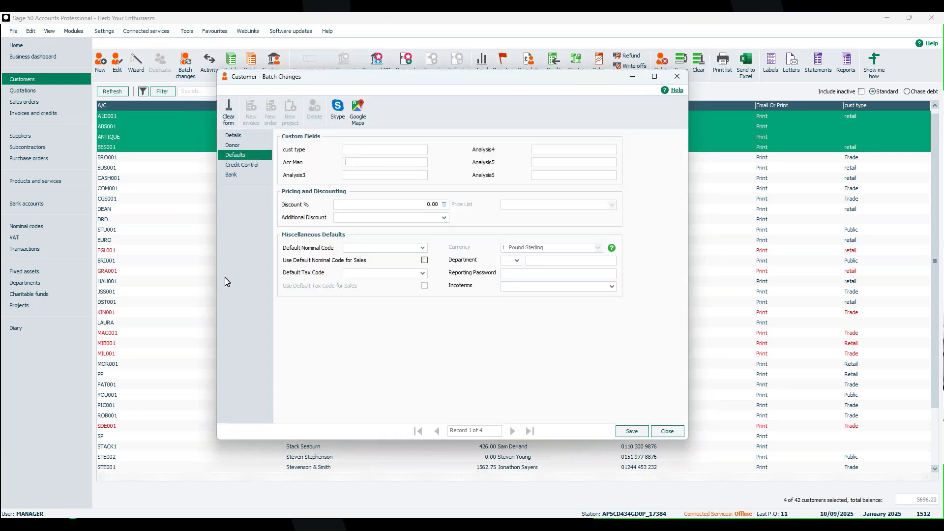
text(George)
click(640, 432)
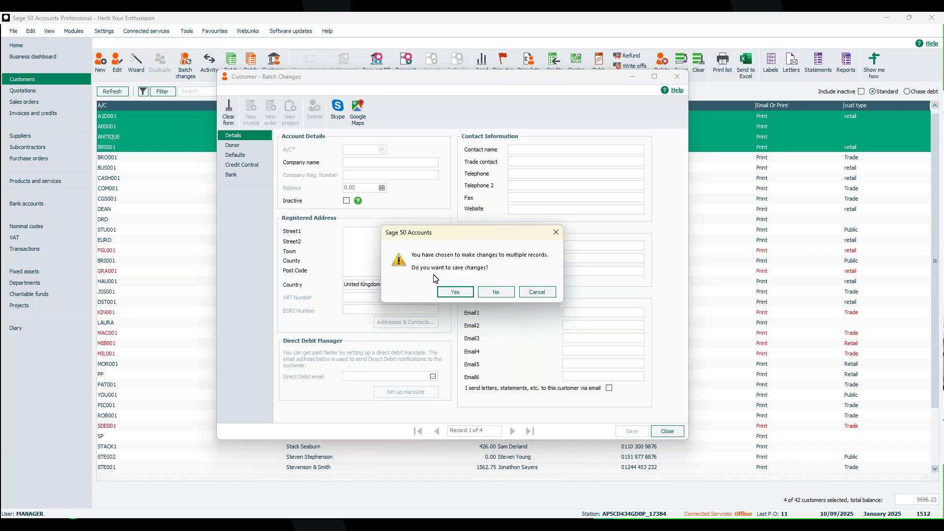
click(454, 297)
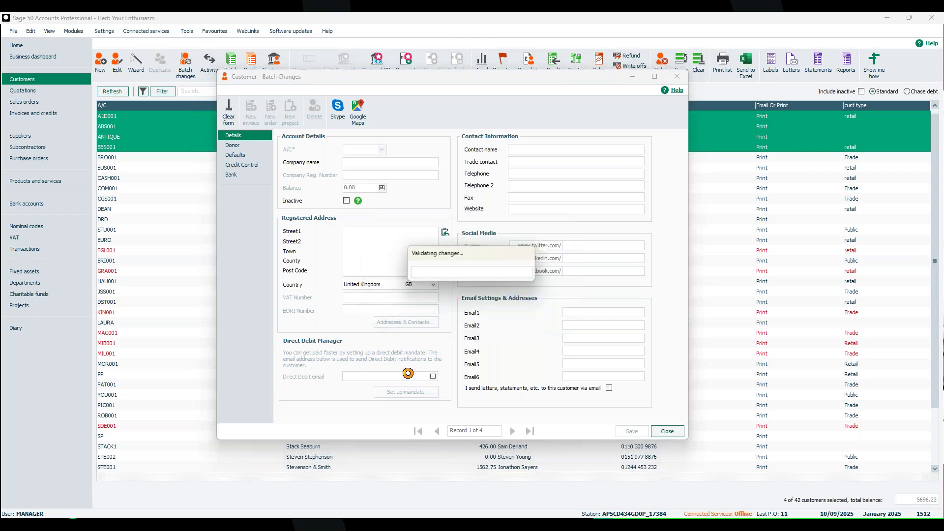
key(Escape)
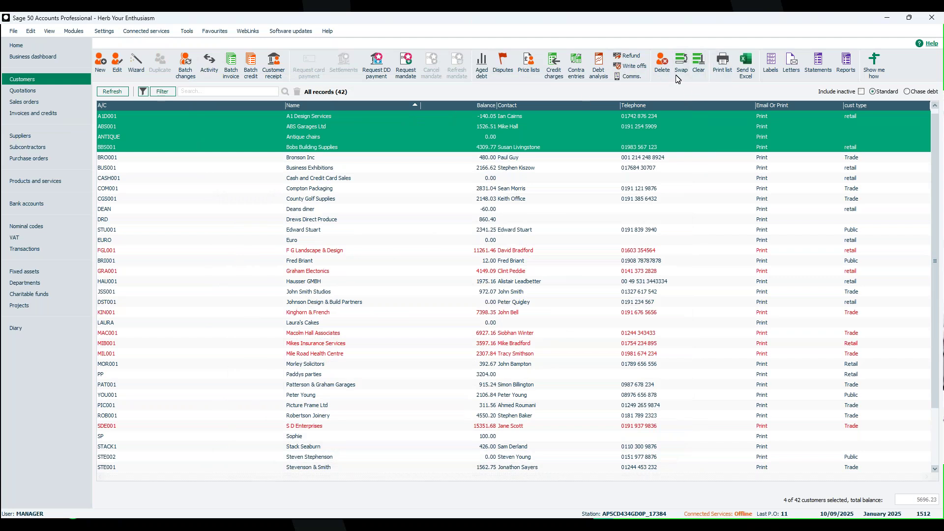
click(699, 67)
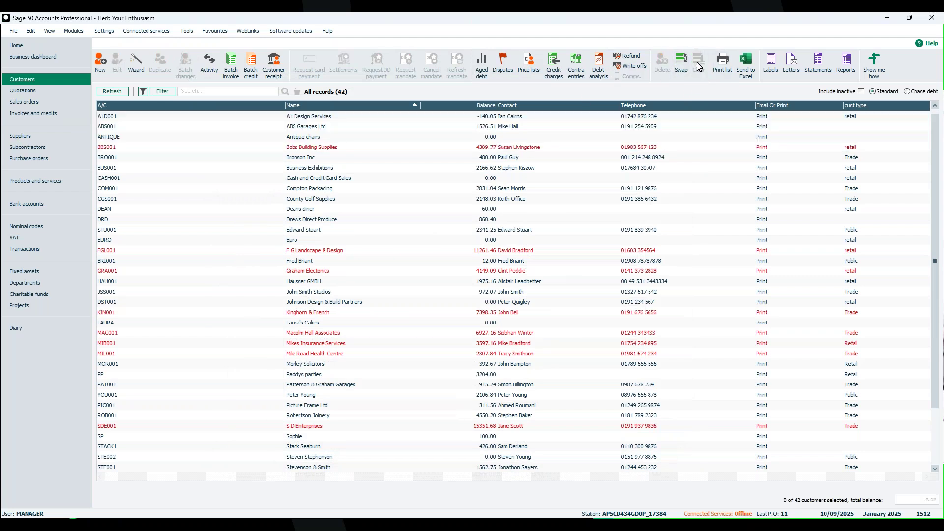
Step: Show the Acc Man column in the customer list and sort the customers by it in descending order
right_click(729, 106)
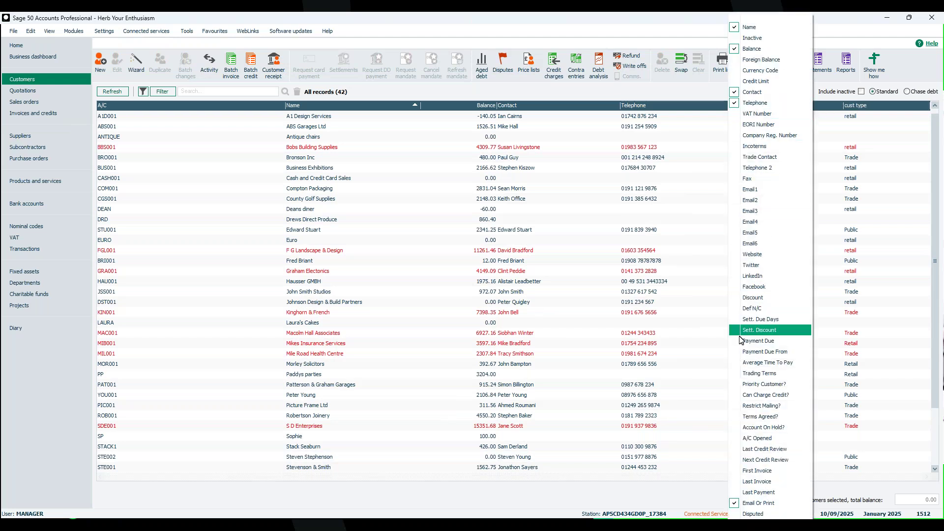
scroll(752, 468, down, 5)
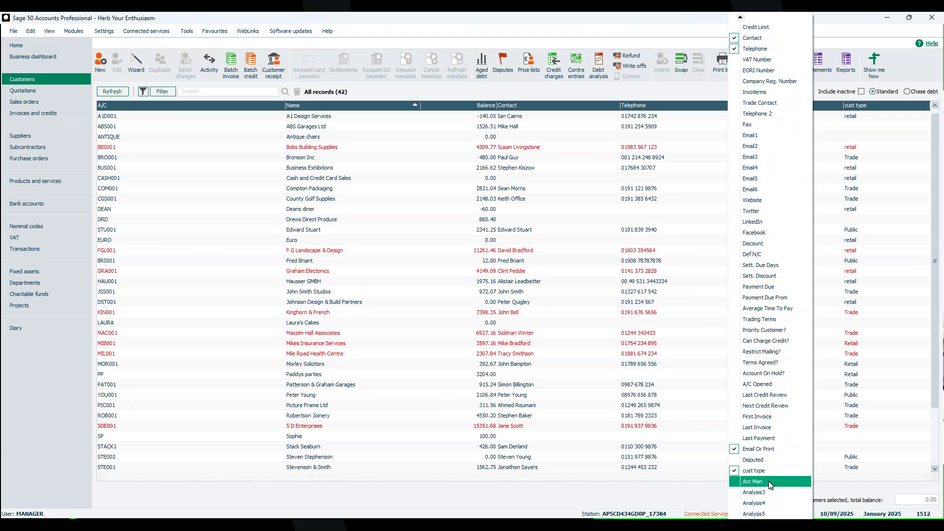
click(766, 483)
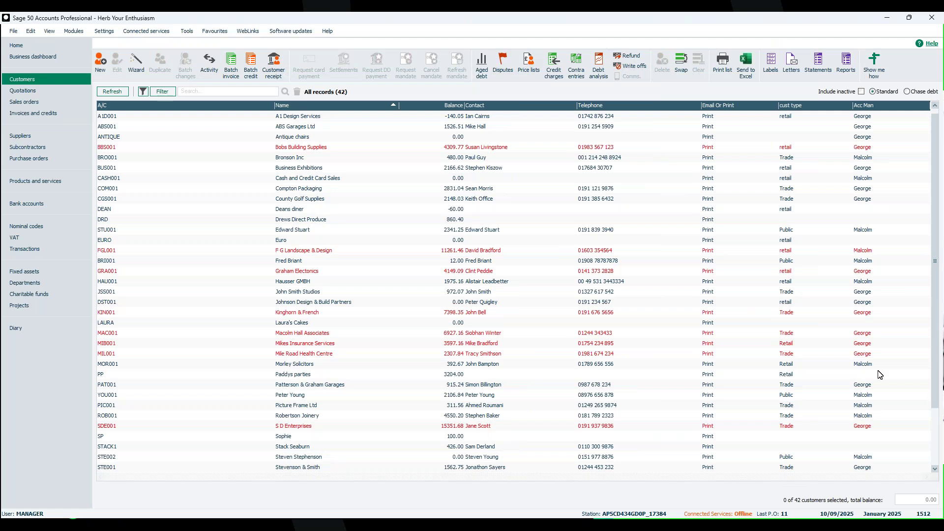
click(884, 106)
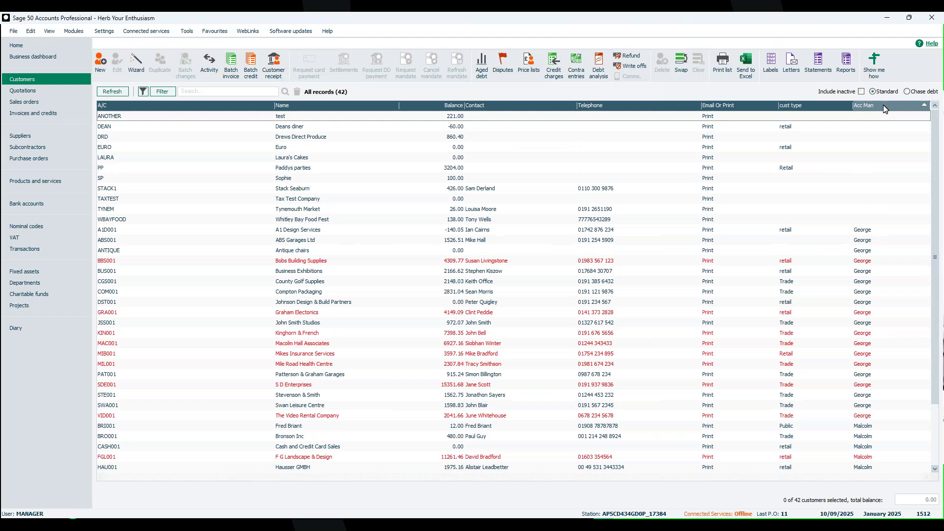
click(884, 106)
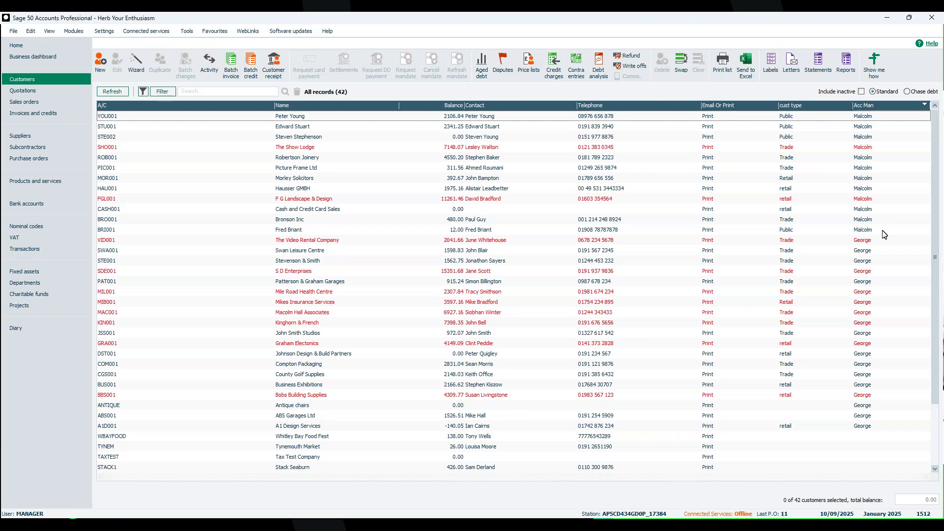
Step: Replace the cust type filter with one where Acc Man Is Equal To the first account manager's name, and apply it to the customers
click(164, 92)
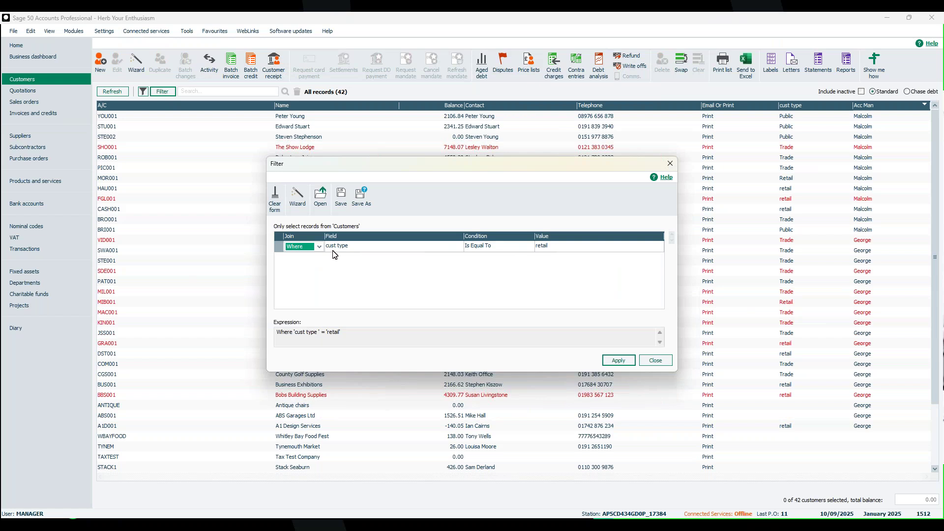
click(384, 248)
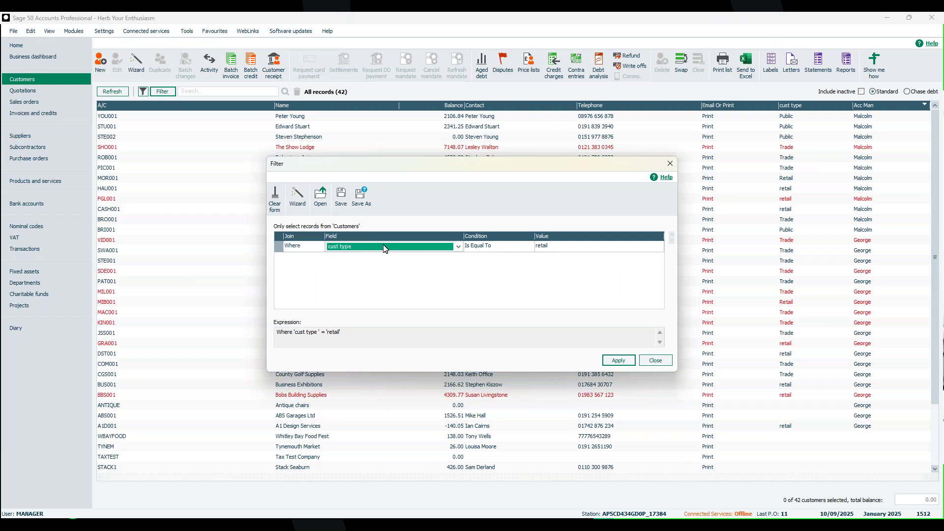
key(Down)
key(Tab)
key(Tab)
text(g)
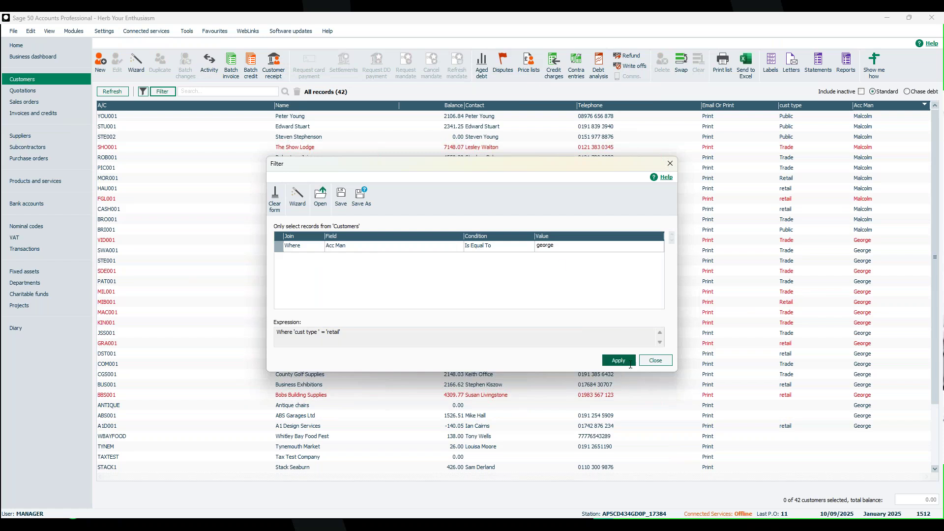
click(616, 361)
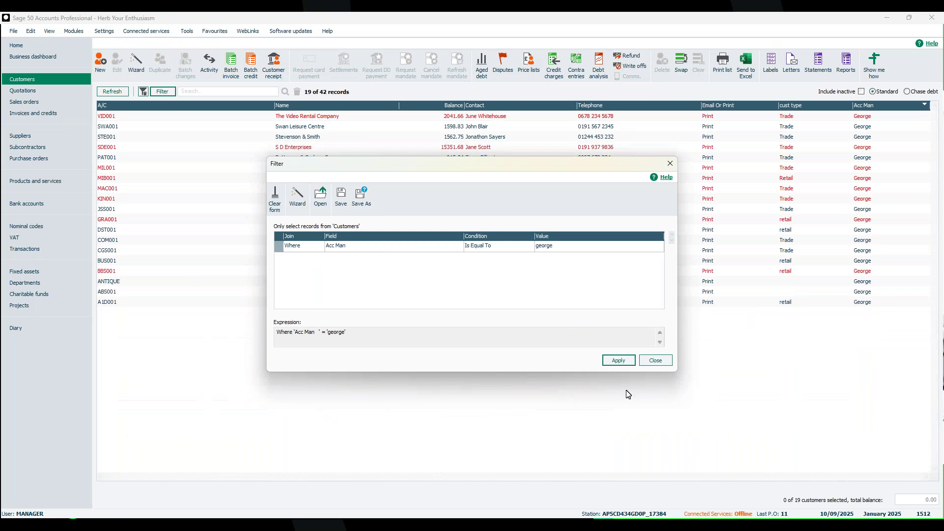
click(654, 361)
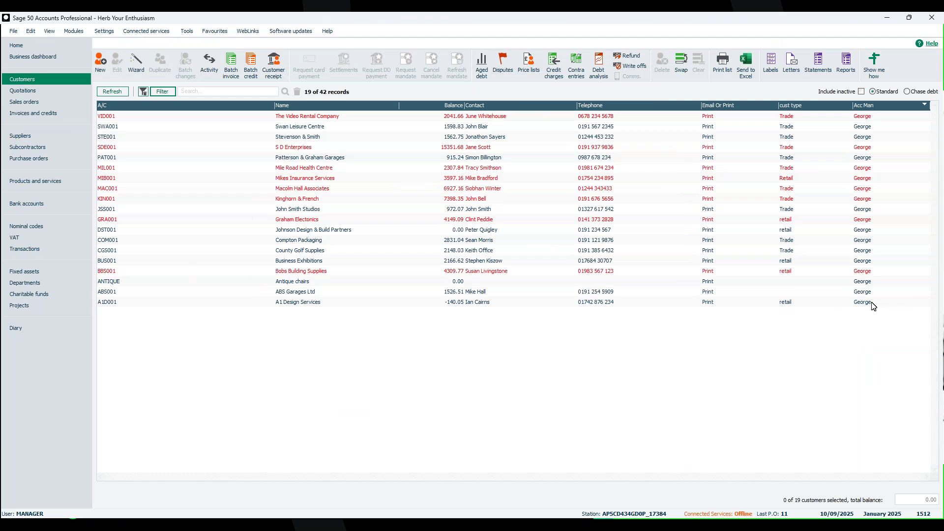
Step: Preview the favourite Customer List report with Show Active/Inactive set to All and 0 sample records, and maximise the preview
click(847, 73)
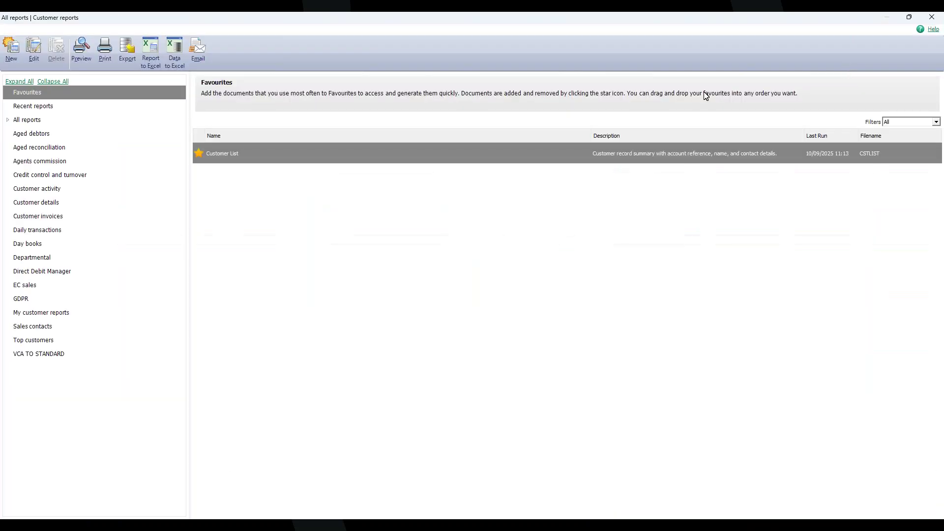
mouse_move(816, 156)
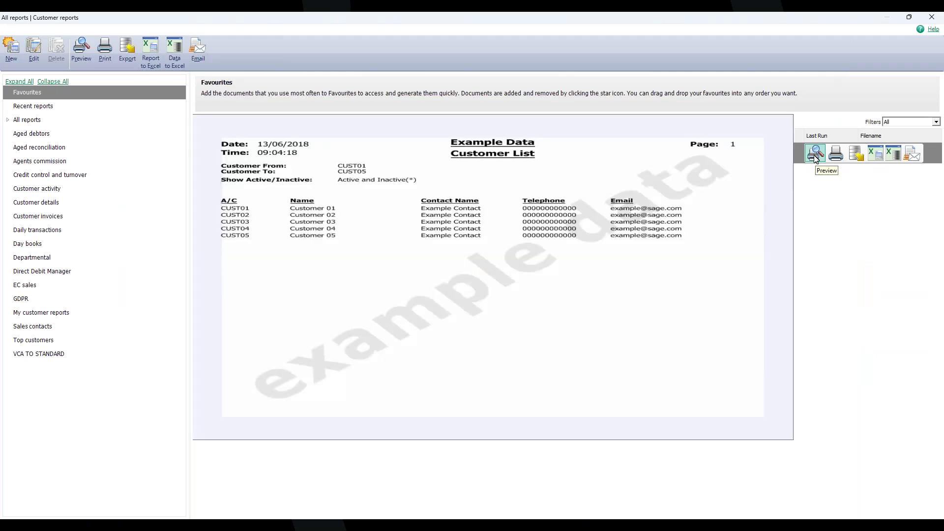
click(816, 156)
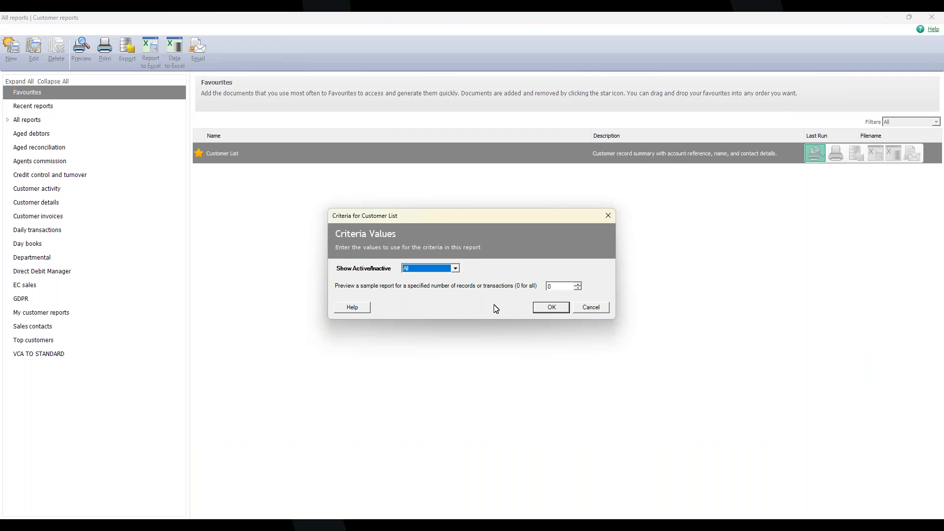
click(552, 308)
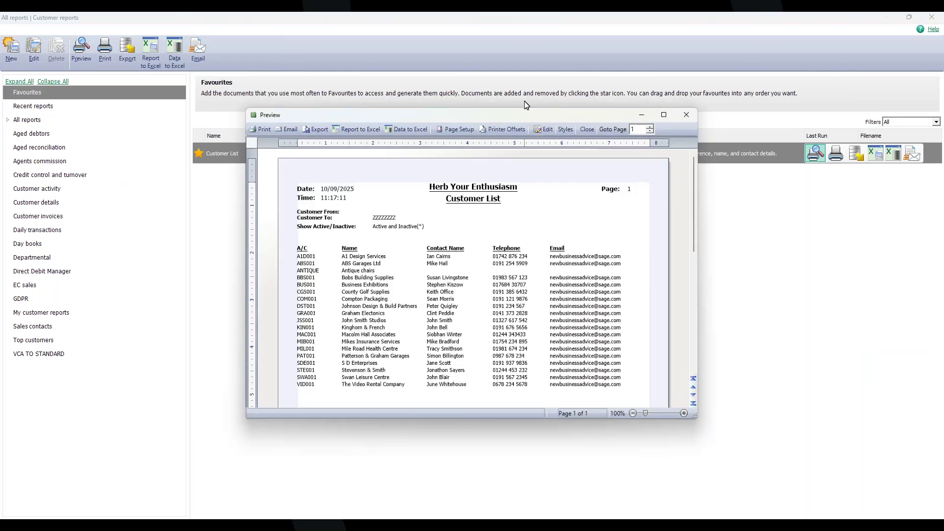
double_click(523, 118)
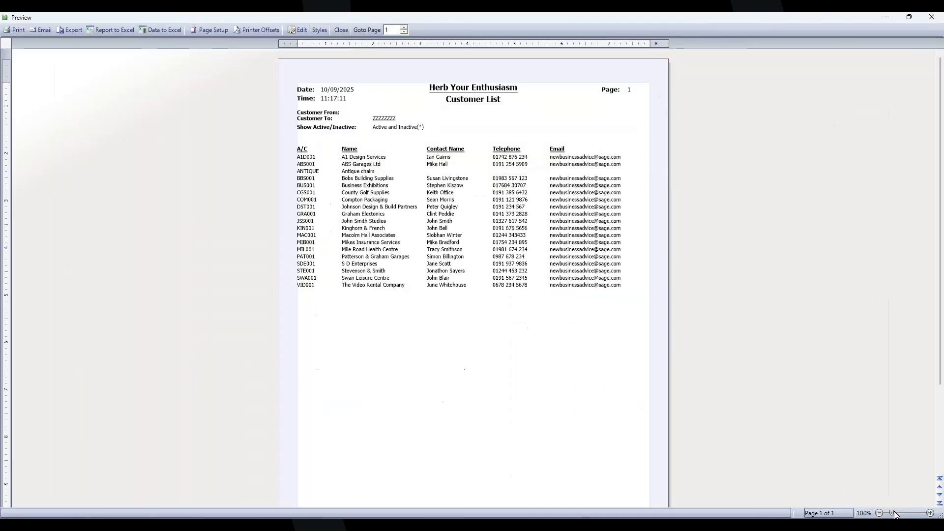
Step: Examine the account manager's customers in the Customer List preview, and close the preview and the customer reports
drag(894, 514, 900, 513)
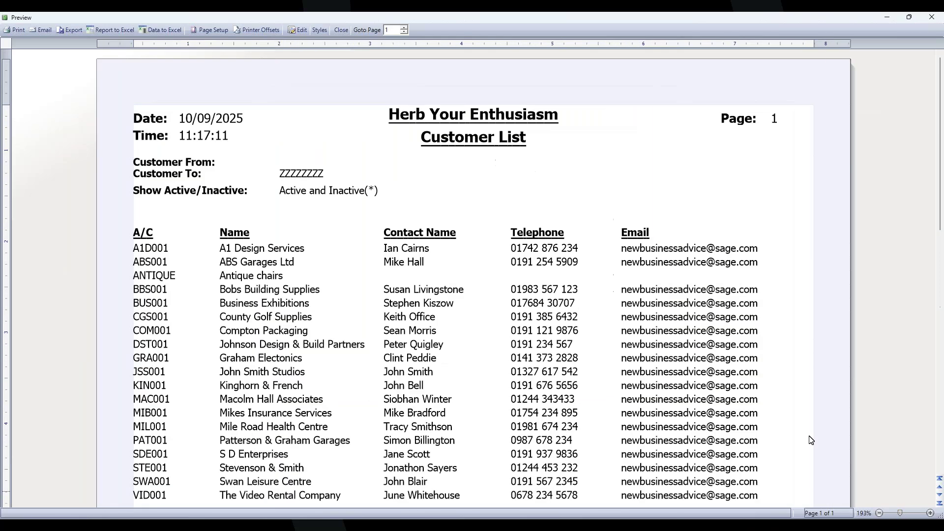
scroll(652, 333, down, 3)
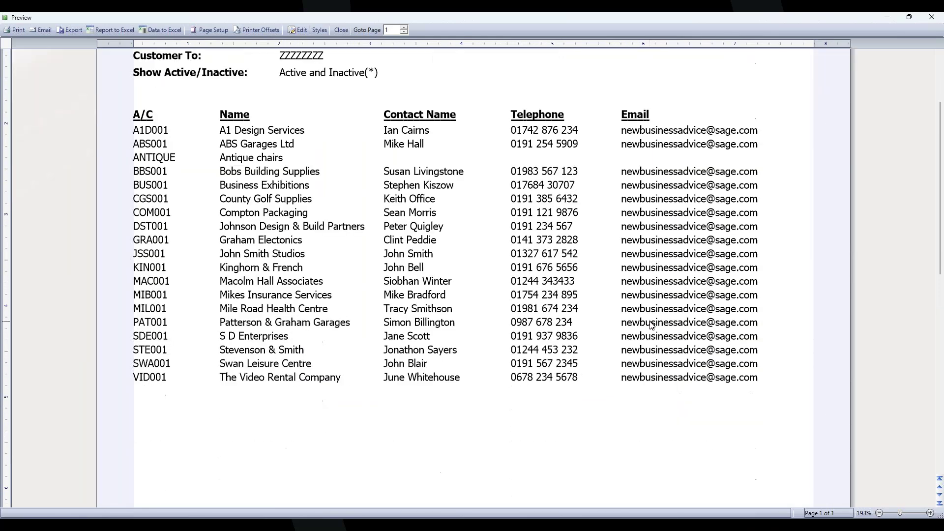
scroll(652, 329, up, 3)
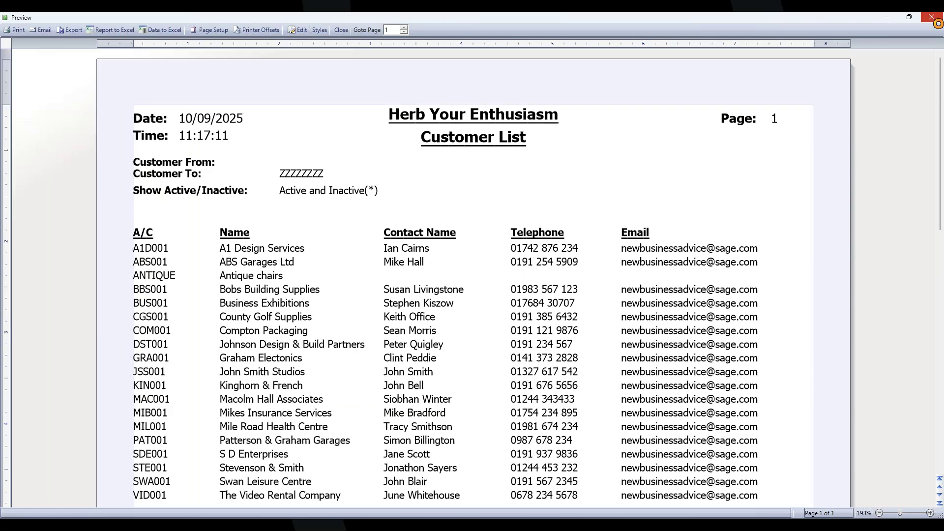
click(932, 19)
click(934, 18)
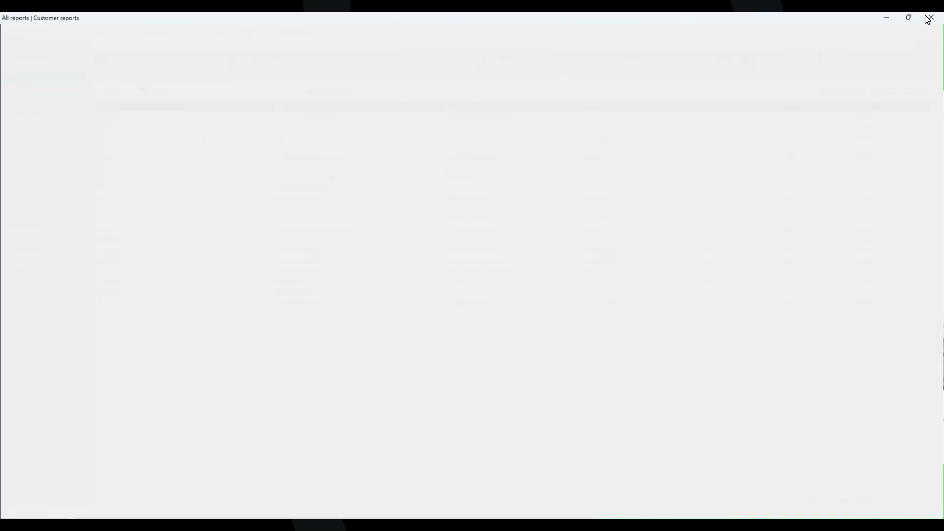